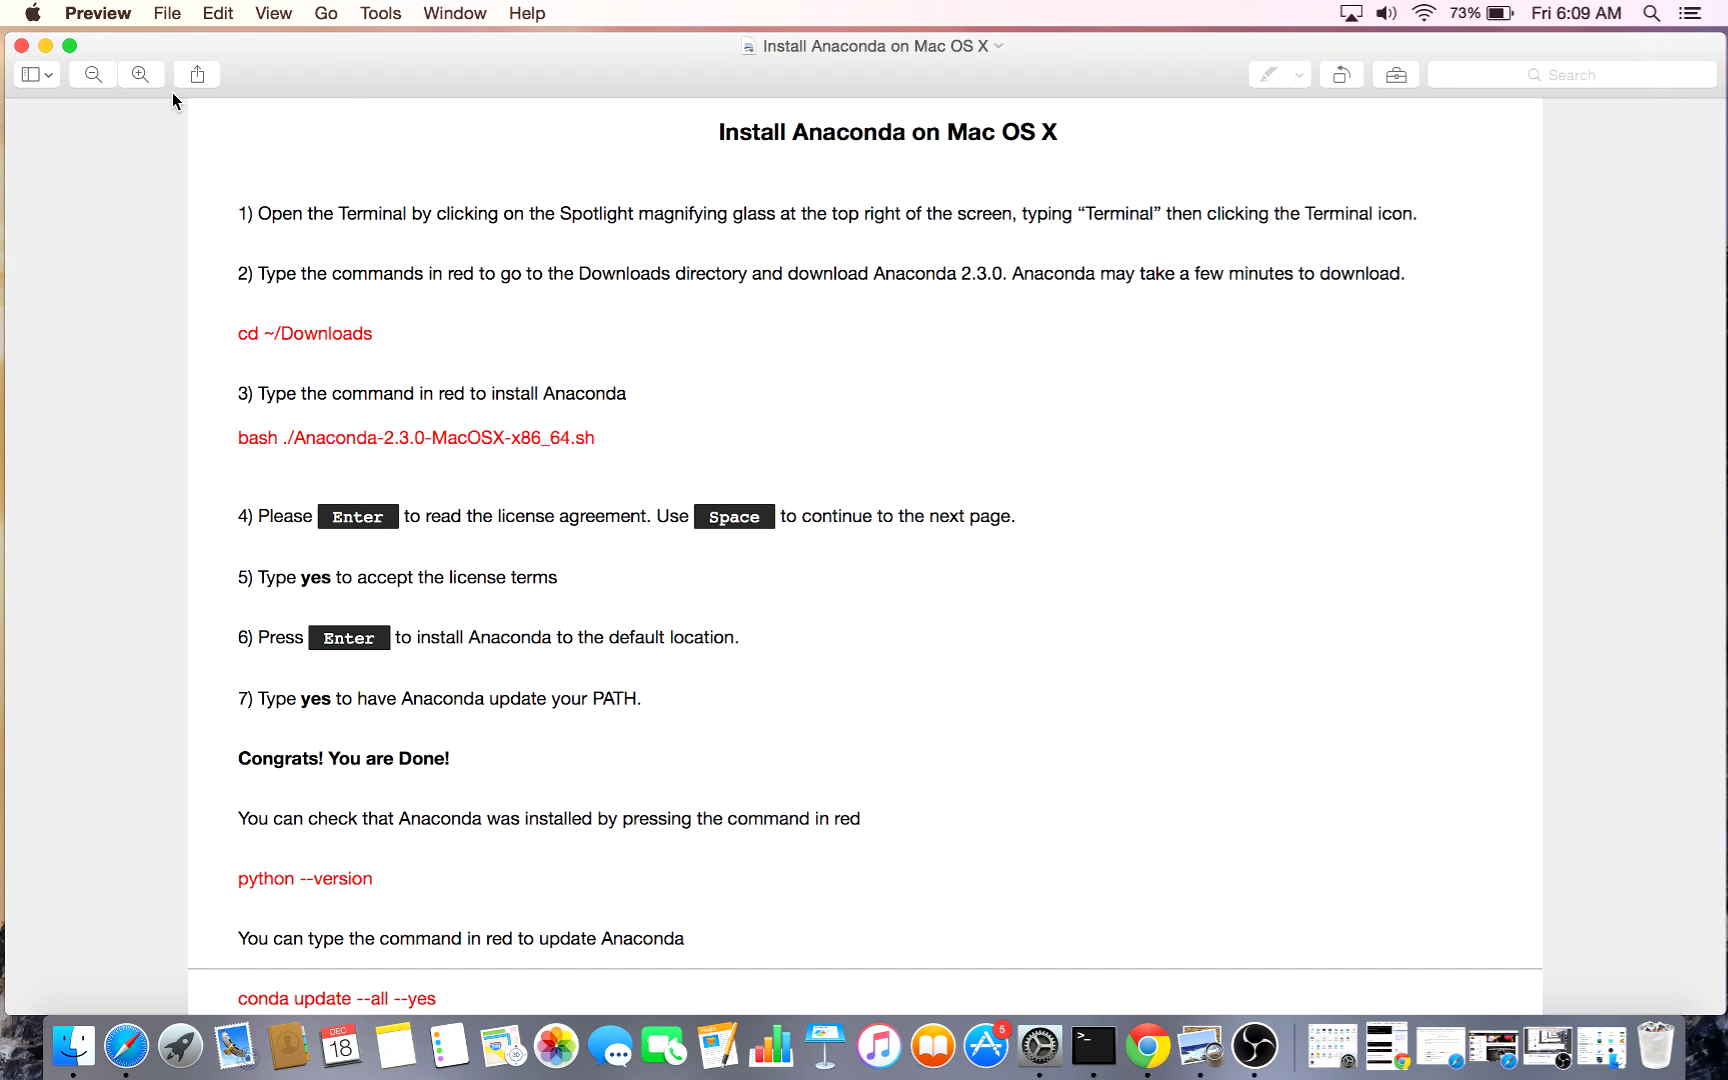
Step: Check About This Mac and close it, then launch Terminal via Spotlight search
click(30, 14)
click(27, 48)
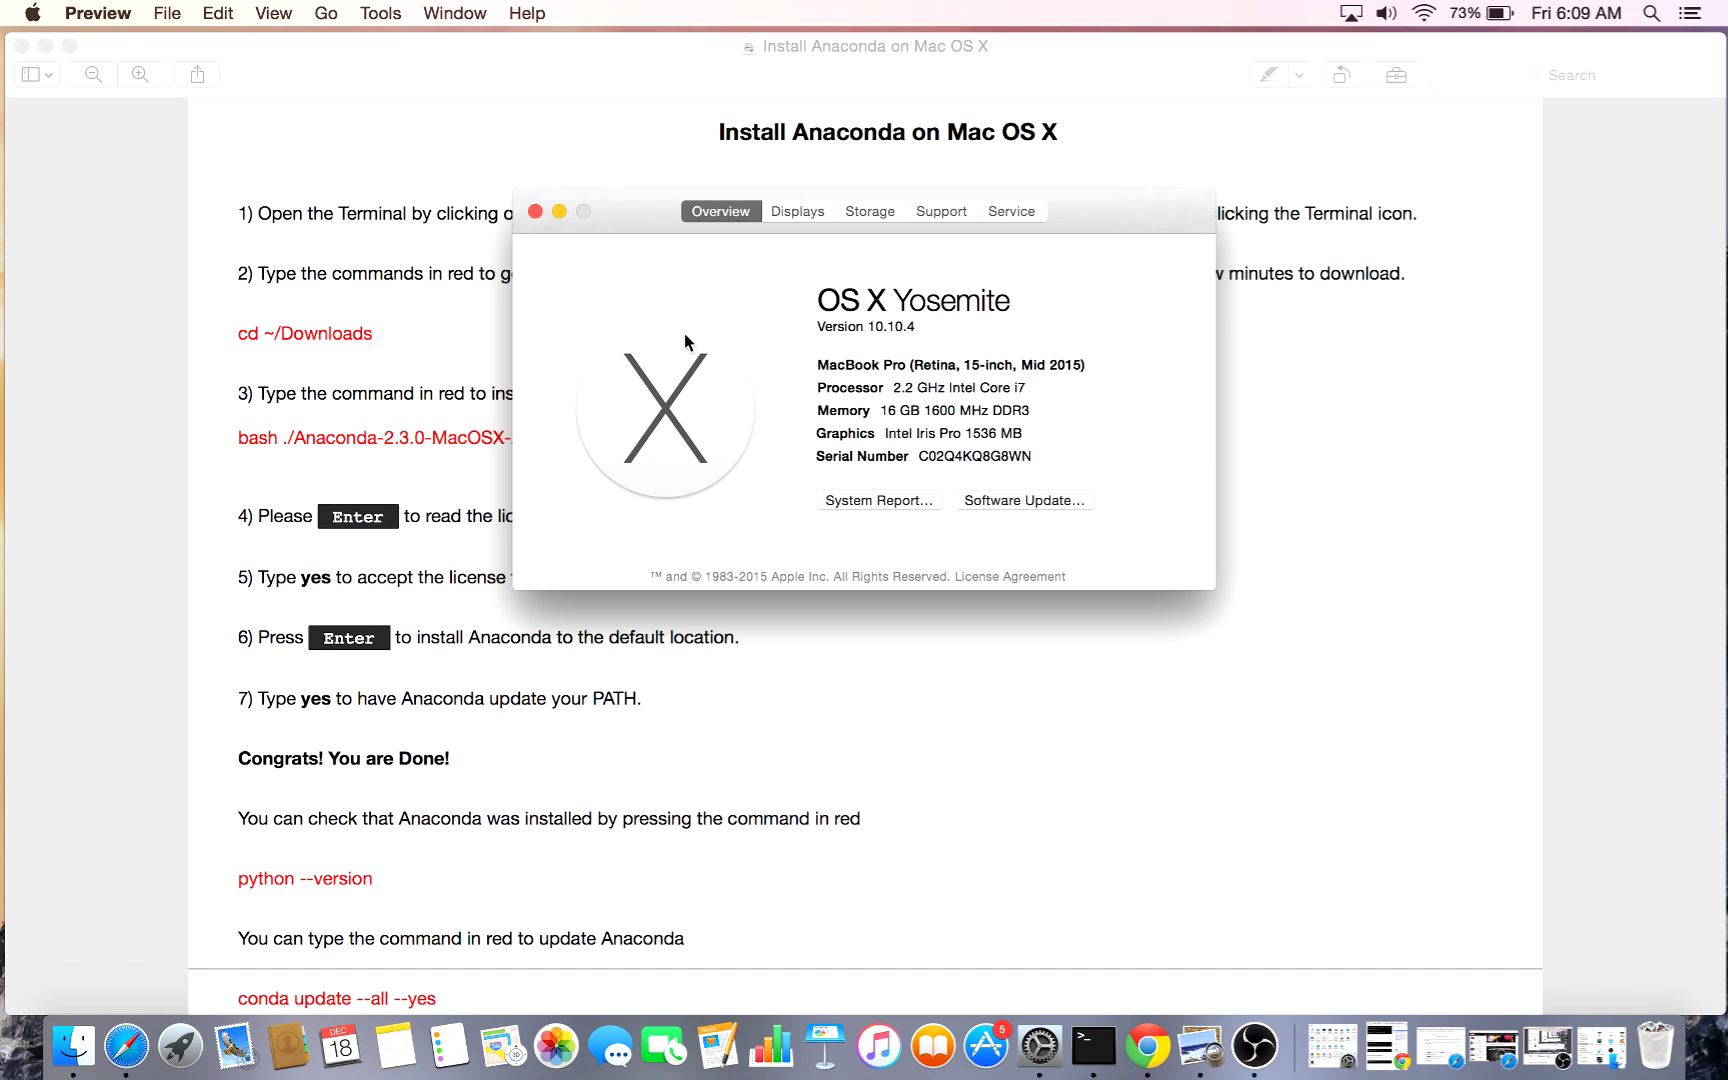
click(536, 213)
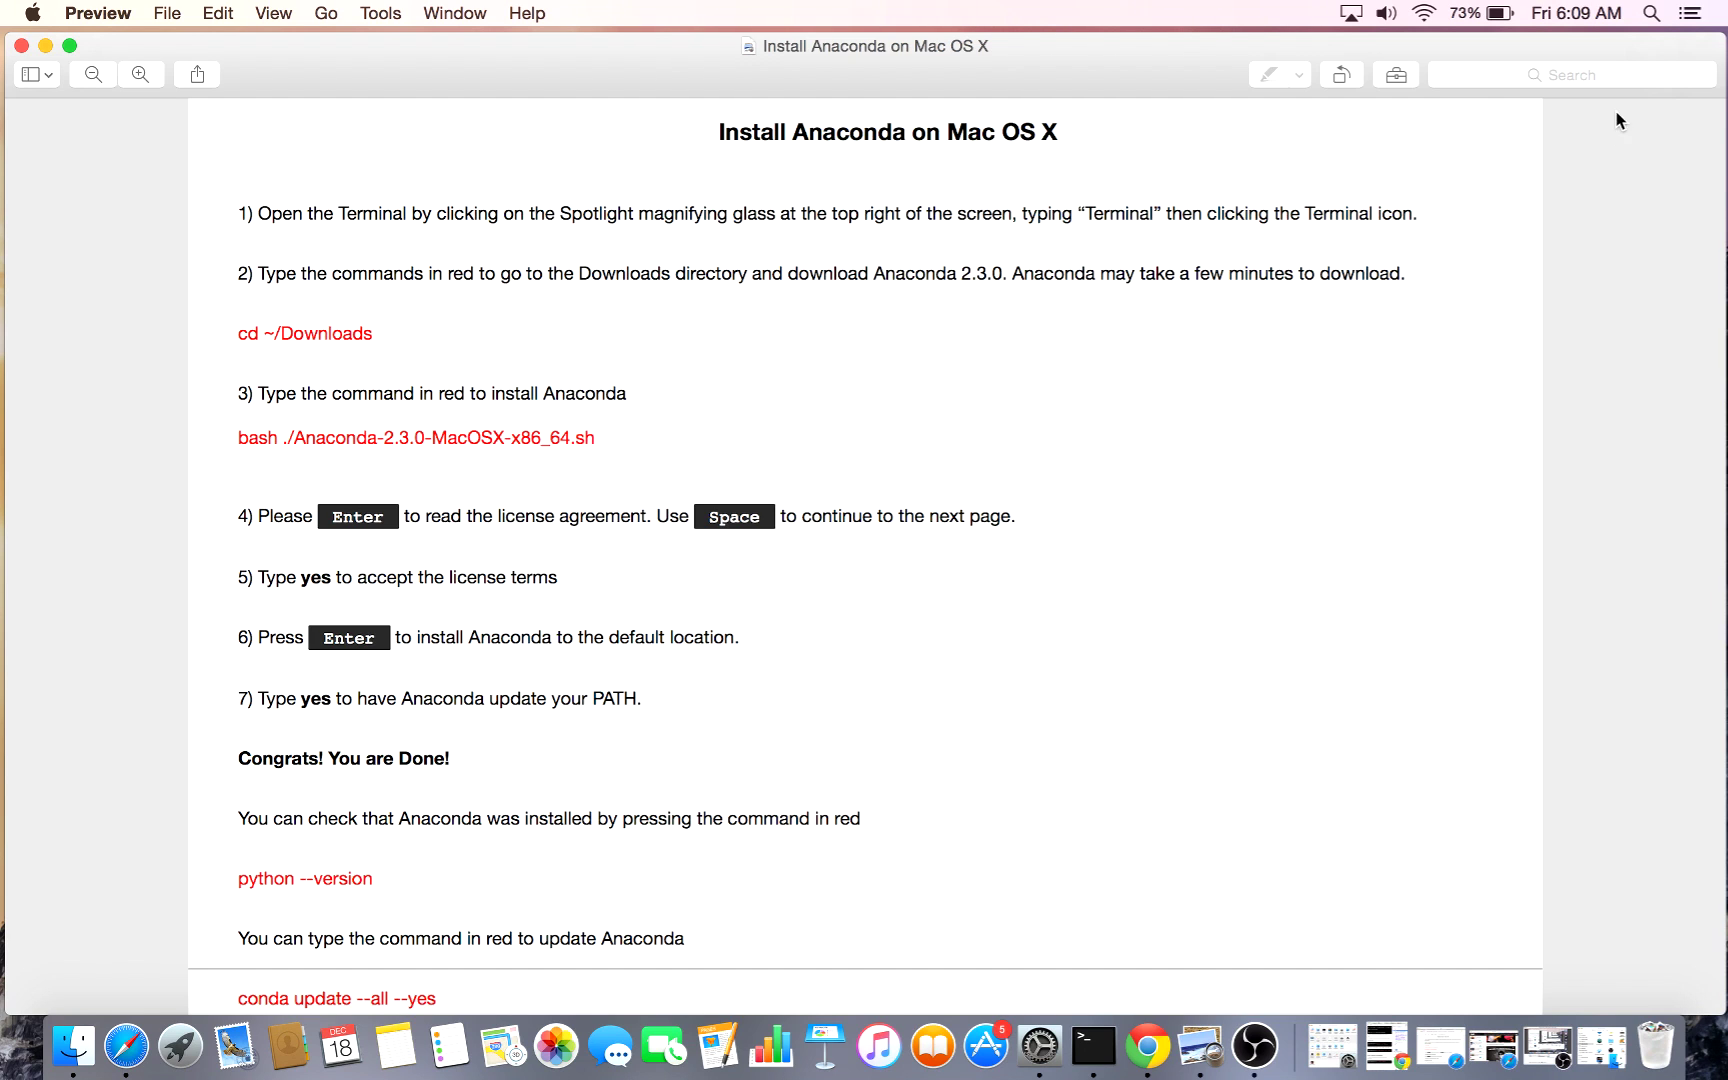
click(1655, 23)
text(terminal)
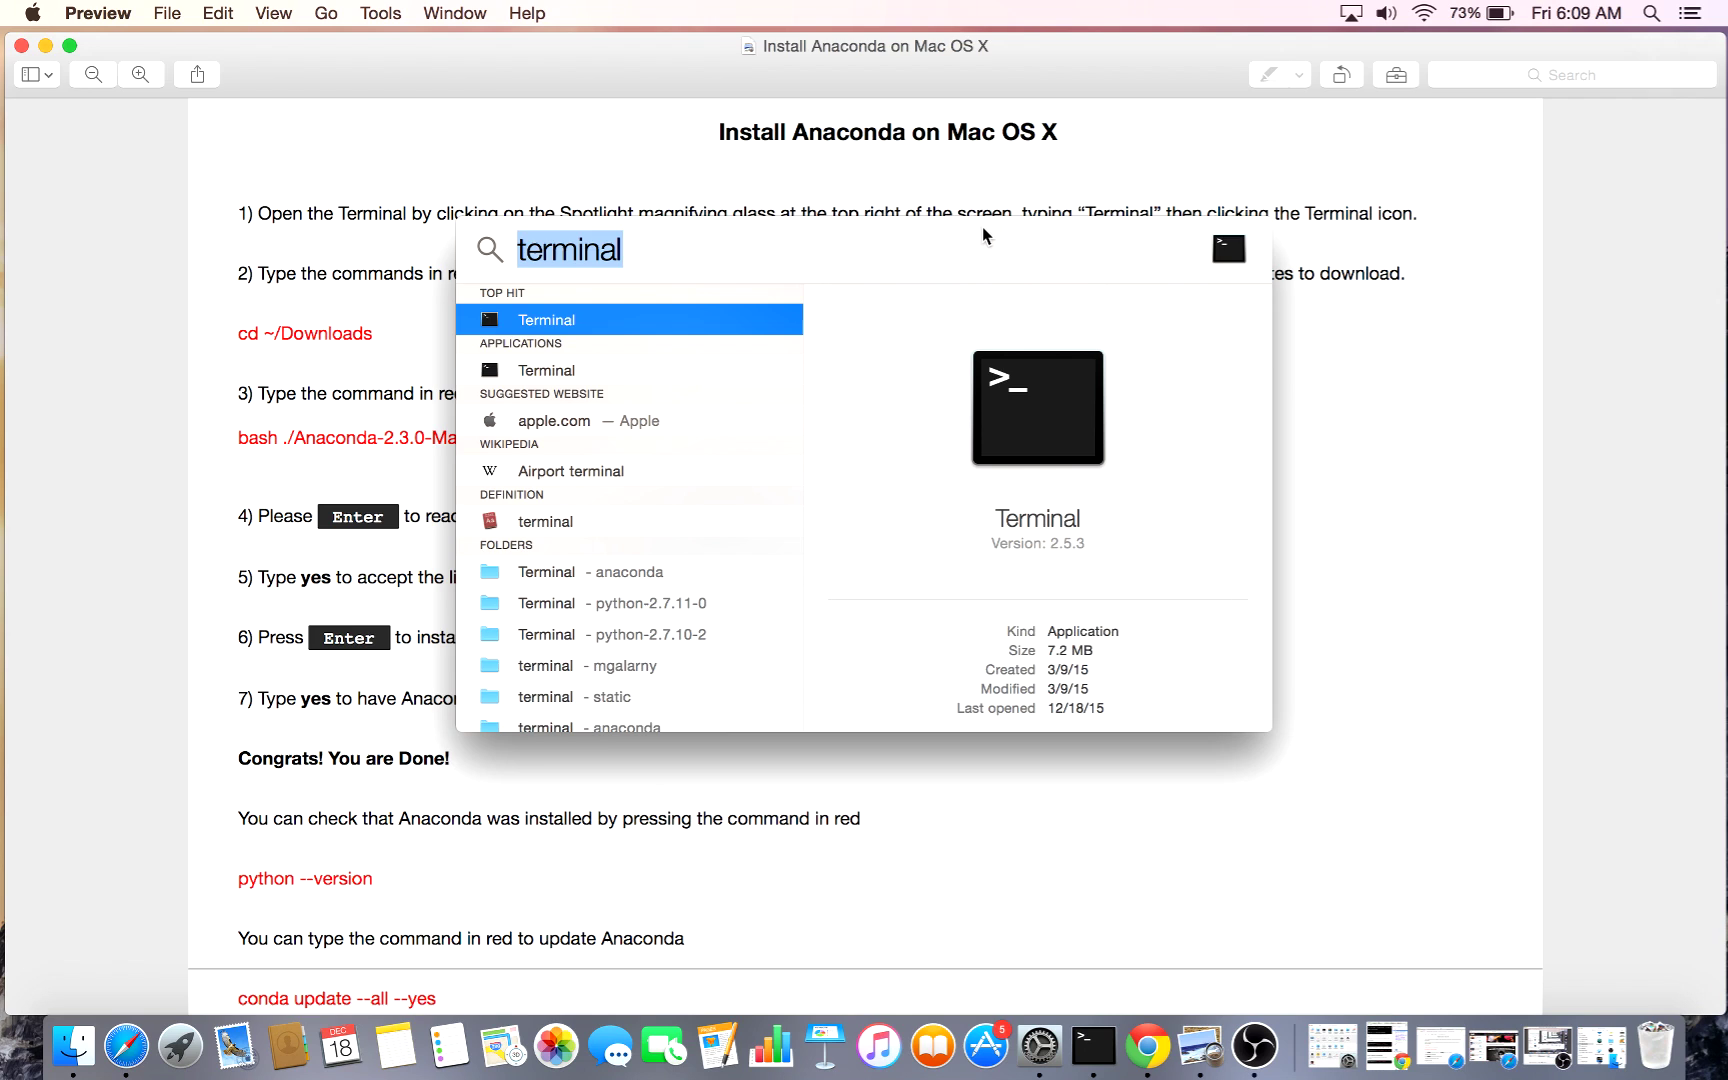
key(Return)
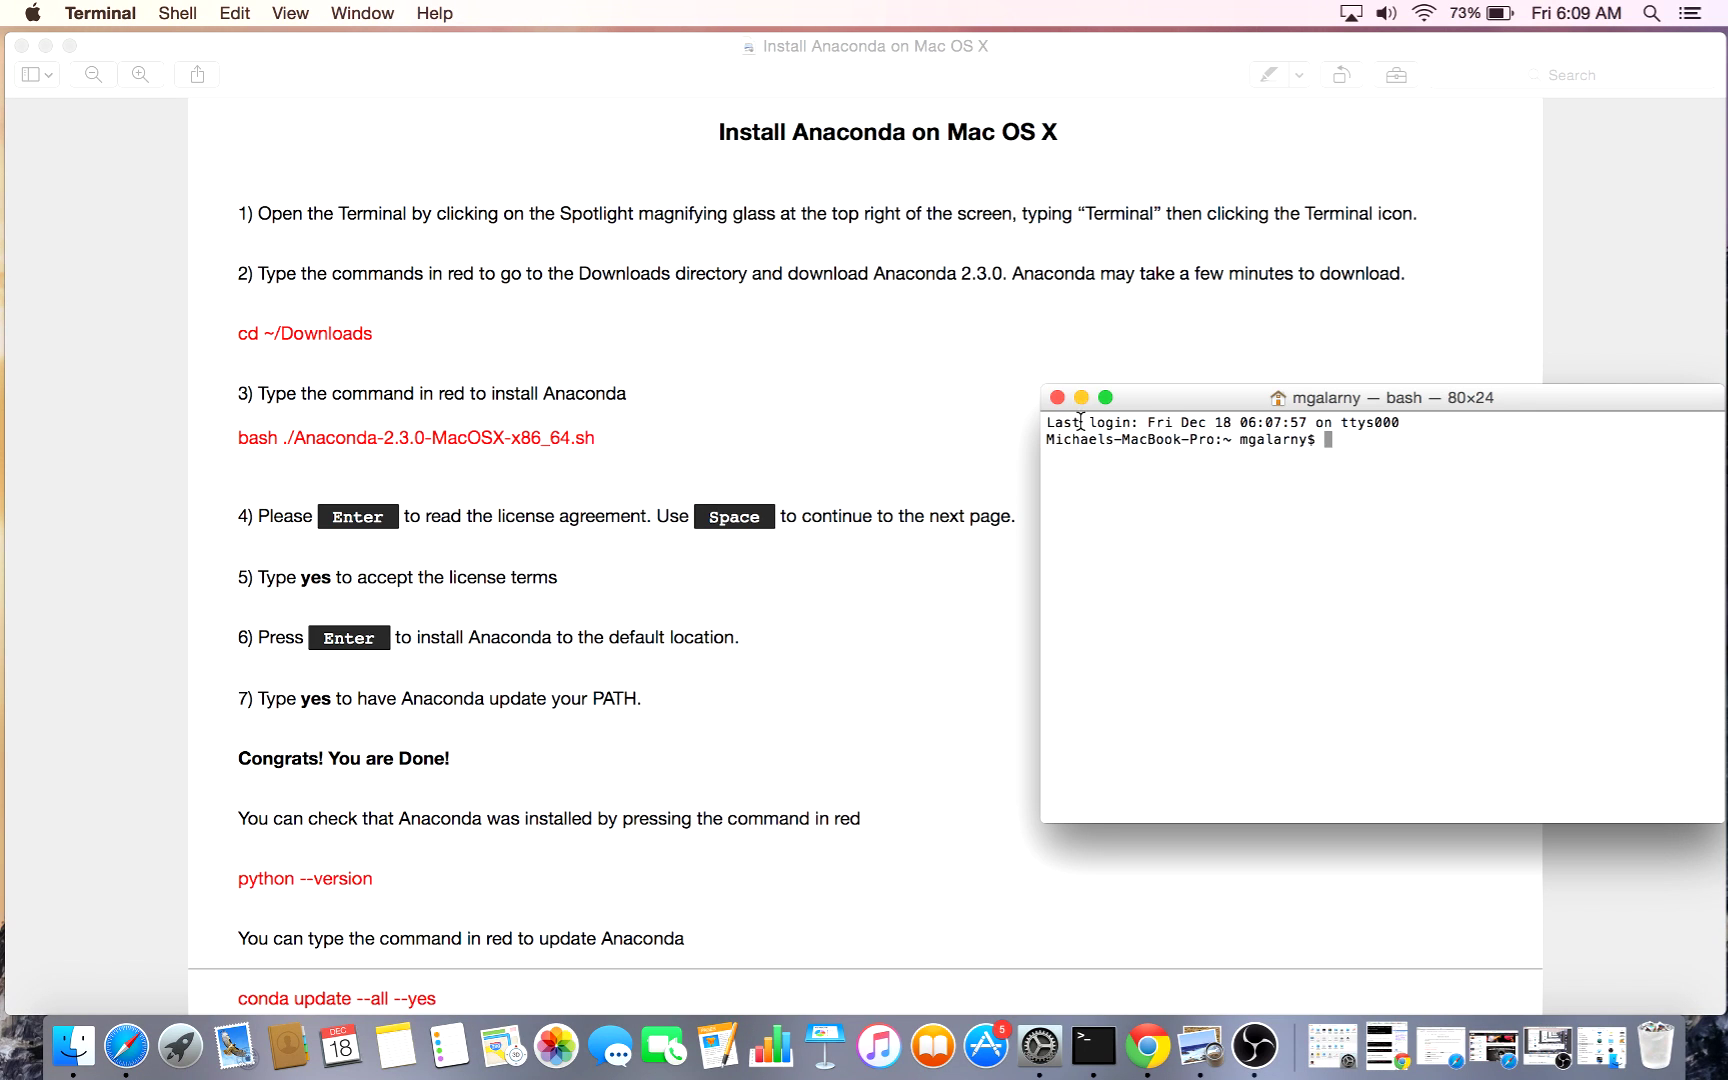
Step: Shift the Terminal window left and change into the ~/Downloads folder
mouse_move(1146, 399)
mouse_down()
mouse_move(1074, 399)
mouse_move(1103, 401)
mouse_up()
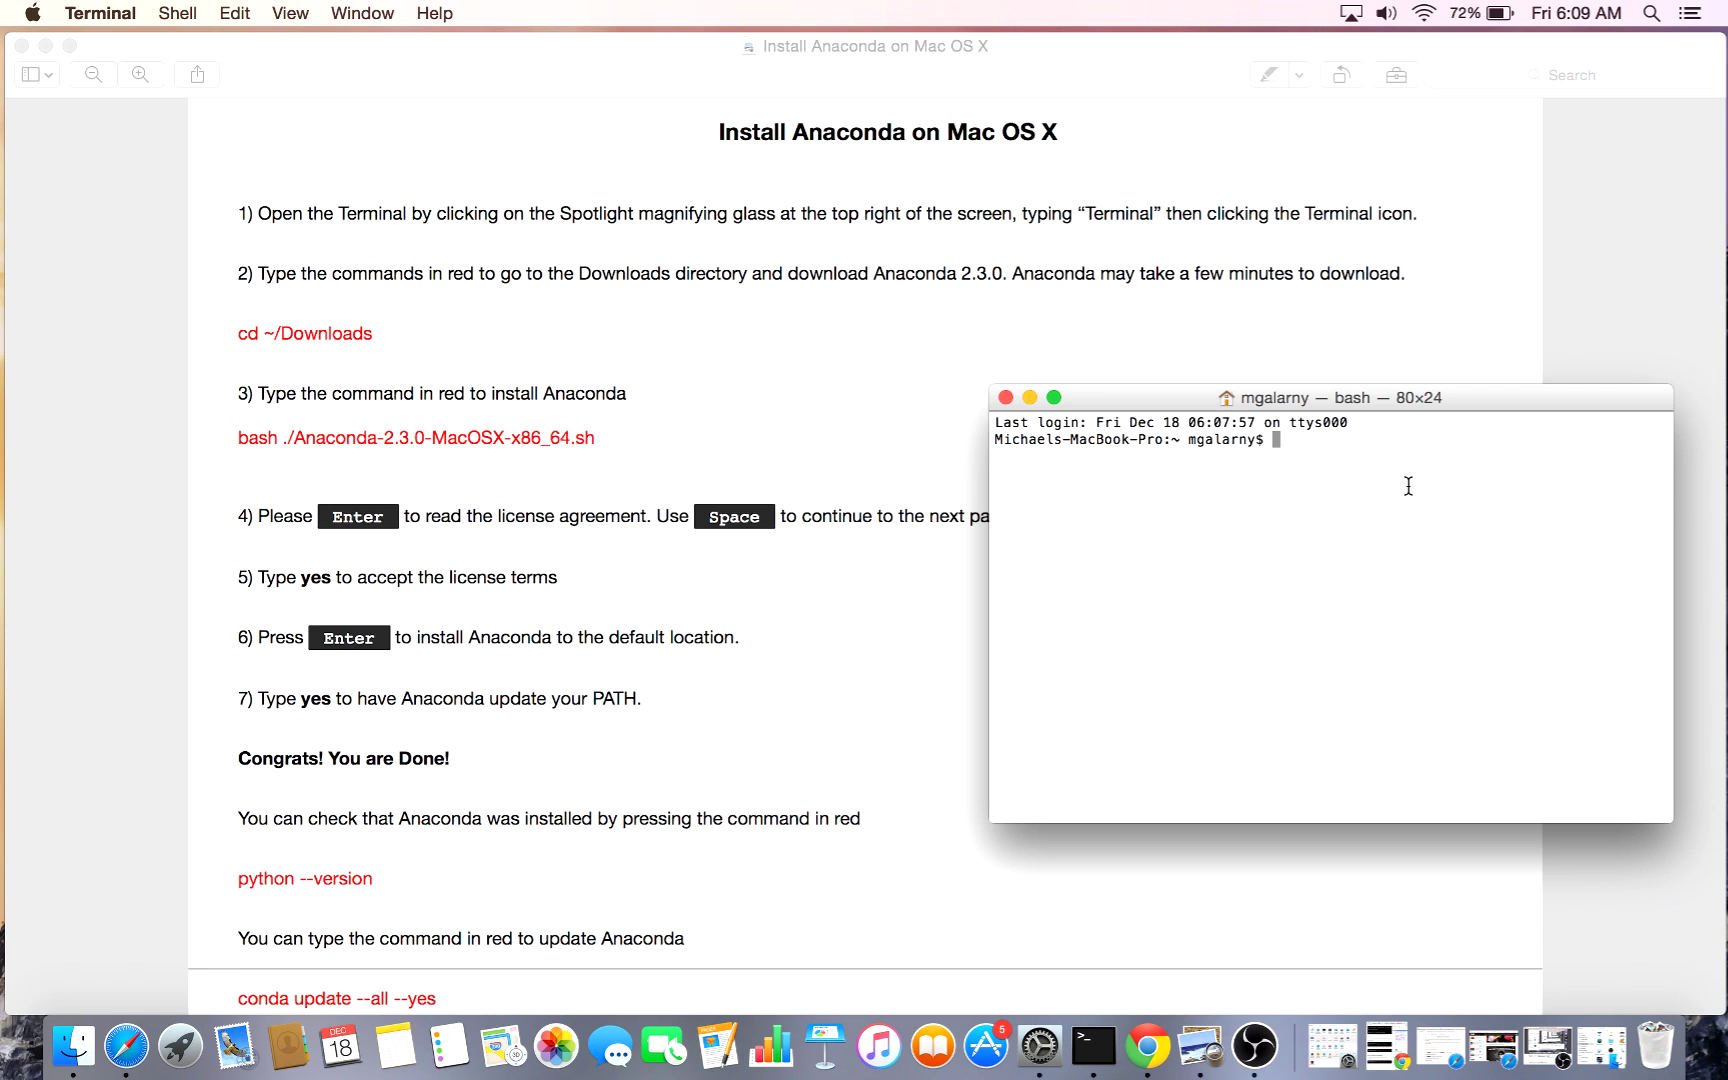
text(cd)
text( ~)
text(/Dow)
text(nloads)
key(Return)
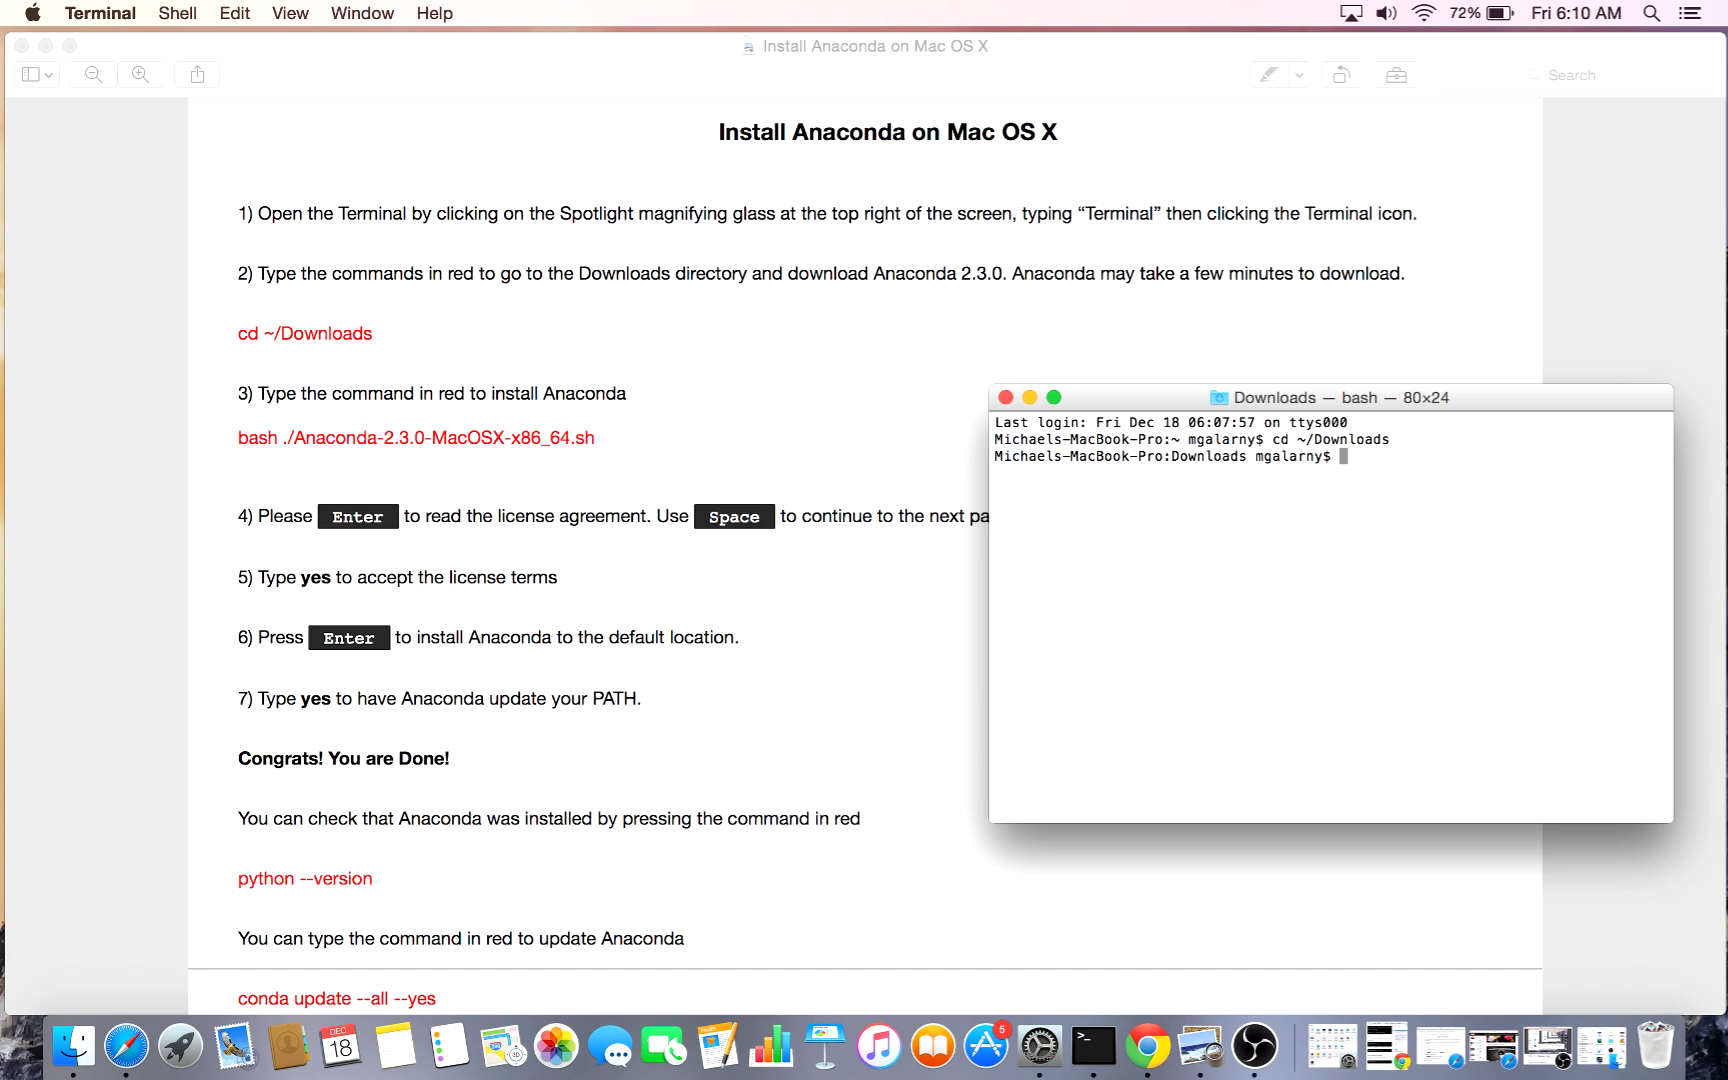
text(pwd)
Step: Run pwd and briefly highlight the printed /Users/mgalarny/Downloads path
key(Return)
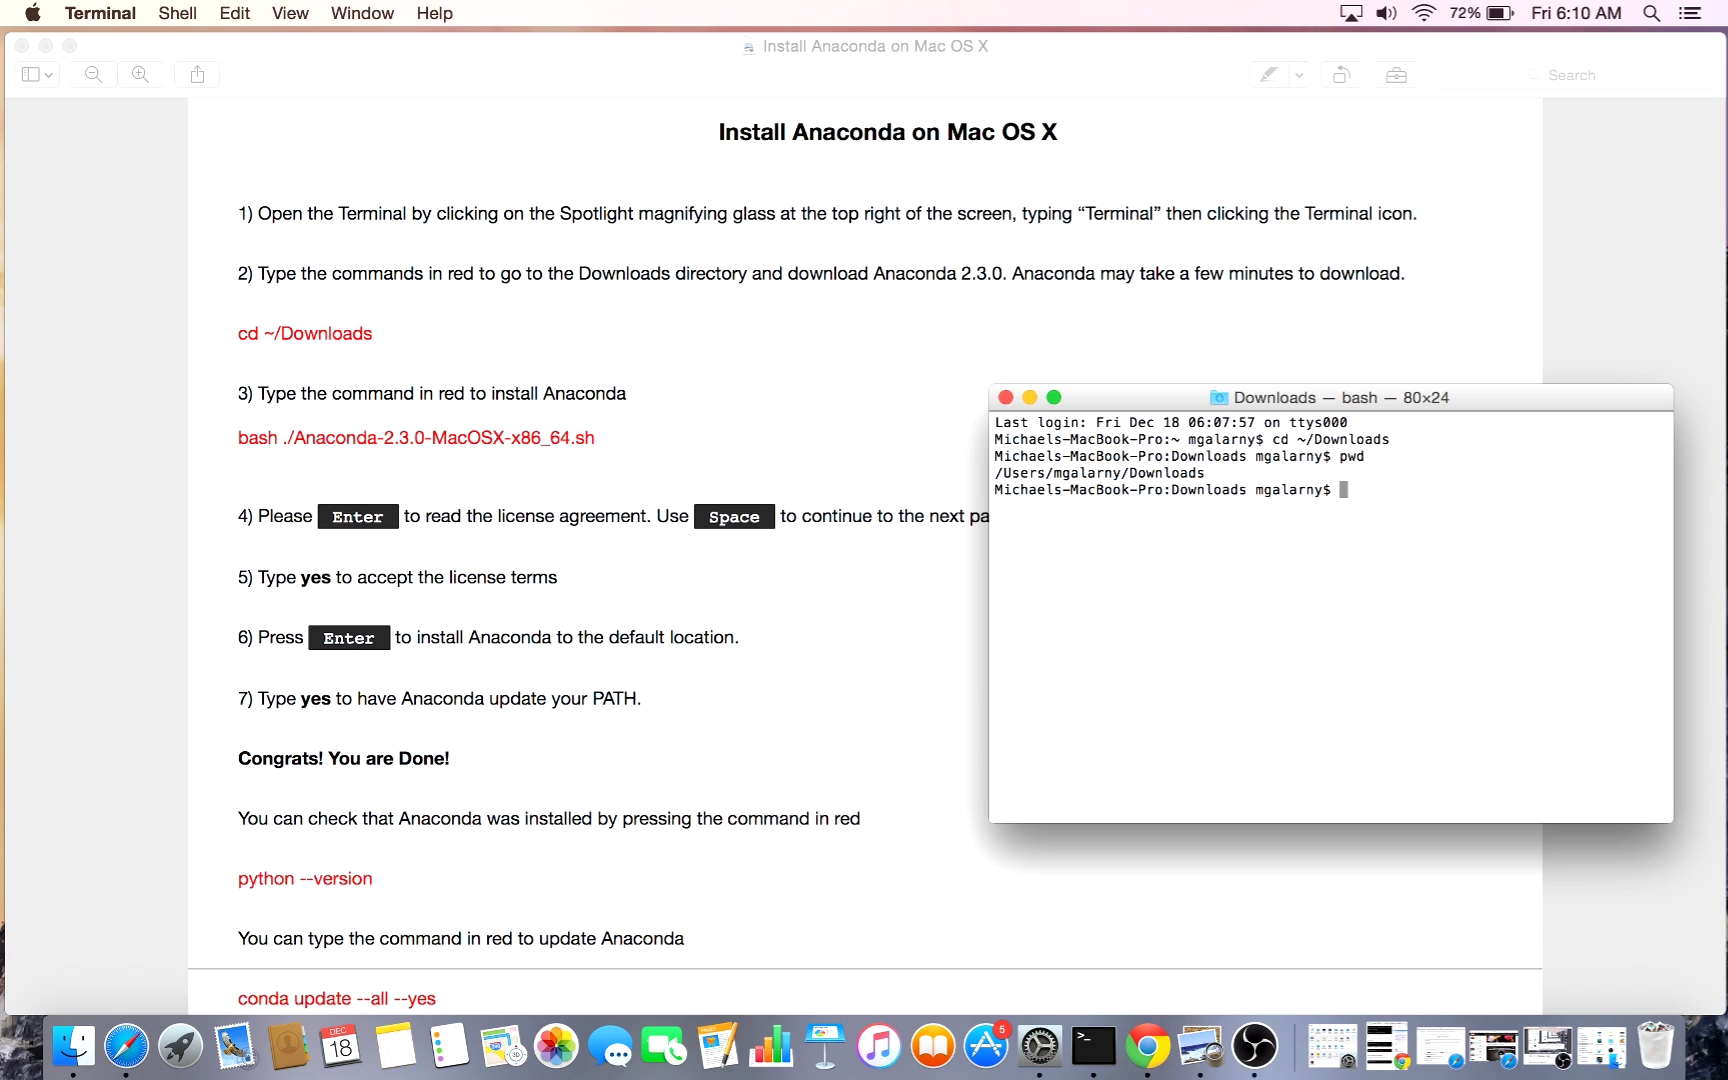
drag(1206, 473, 996, 473)
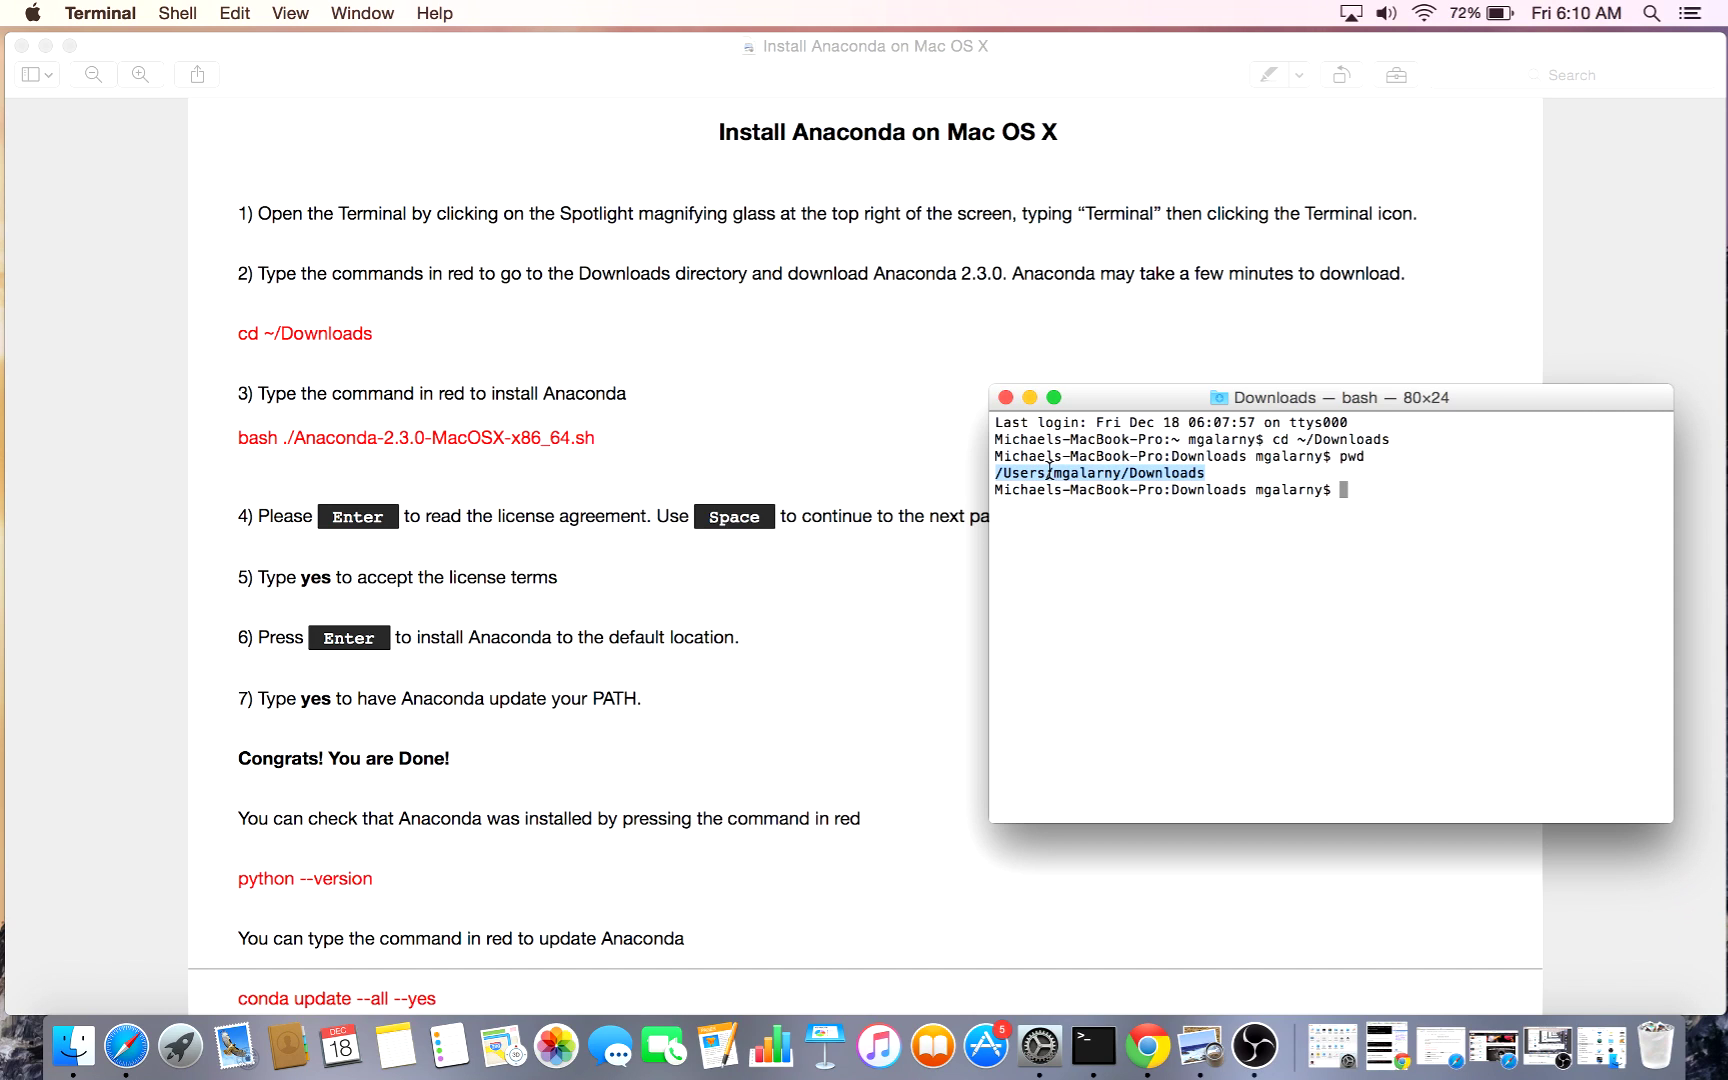
click(1374, 507)
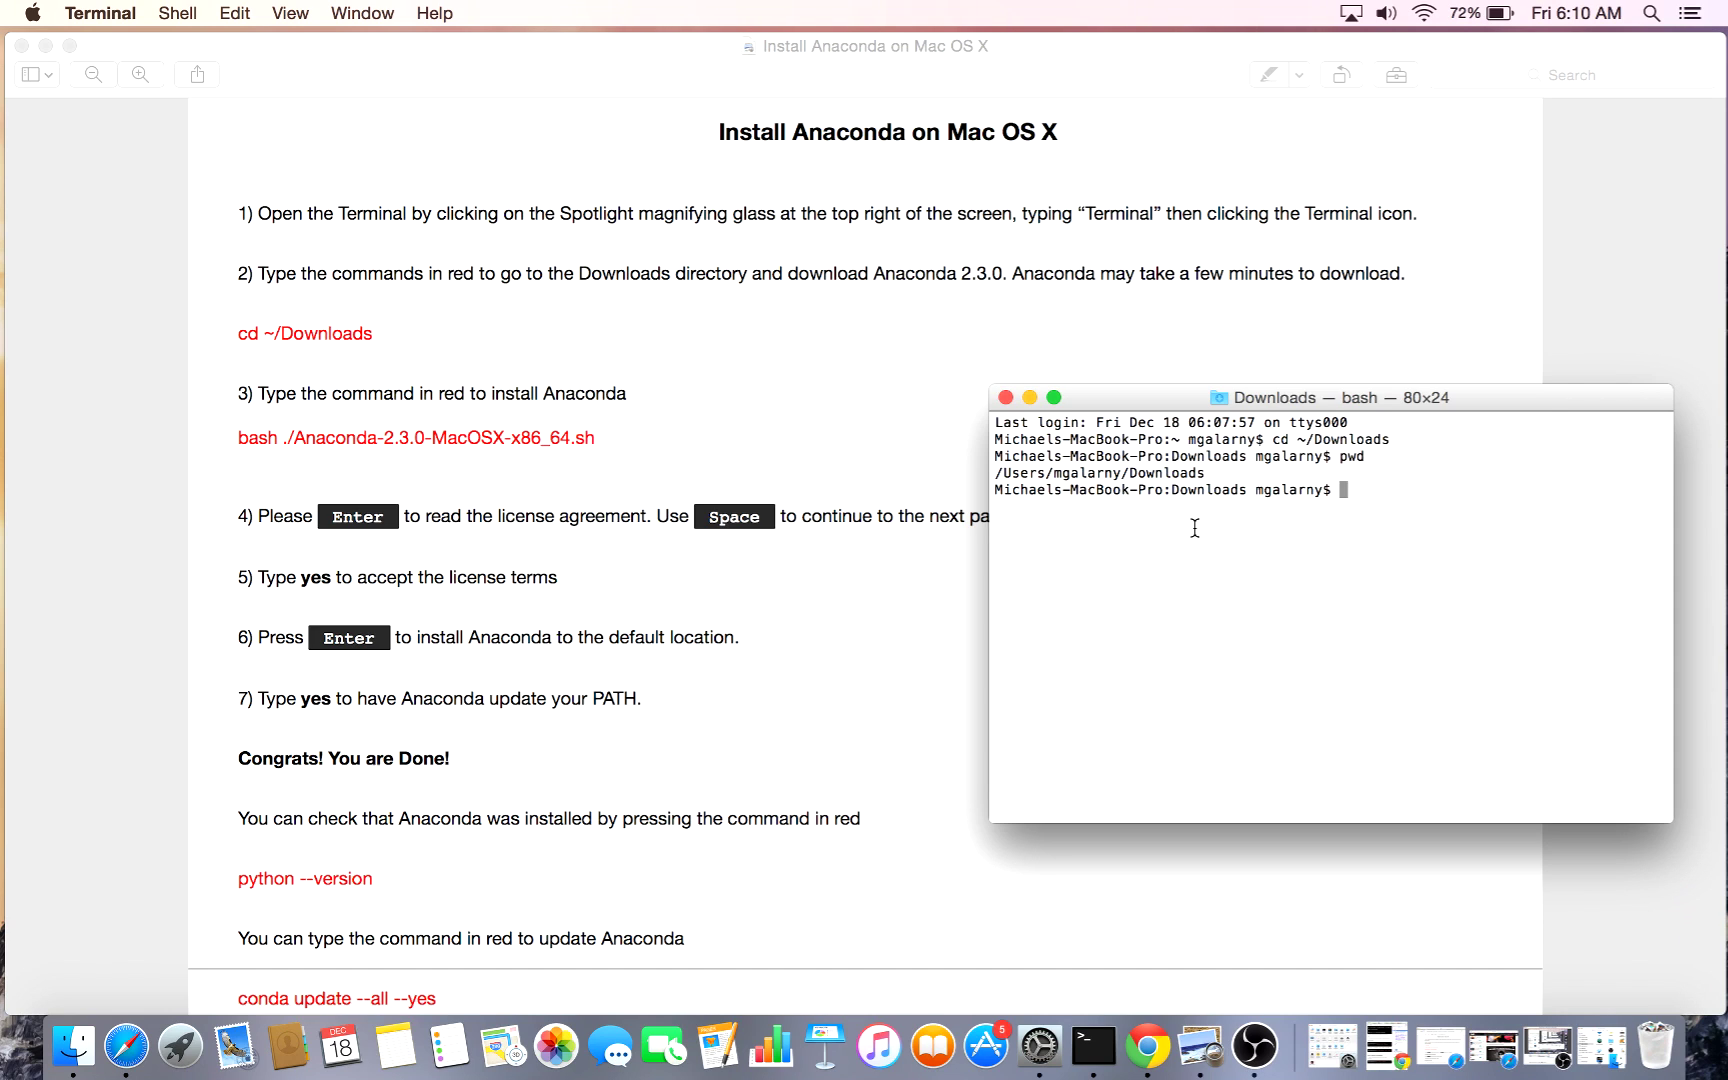
Step: Run bash ./Anaconda-2.3.0-MacOSX-x86_64.sh, reposition the window, then suspend it at the license prompt
text(bash ./Anaconda-2.3.0-MacOSX-x86_64.sh)
key(Return)
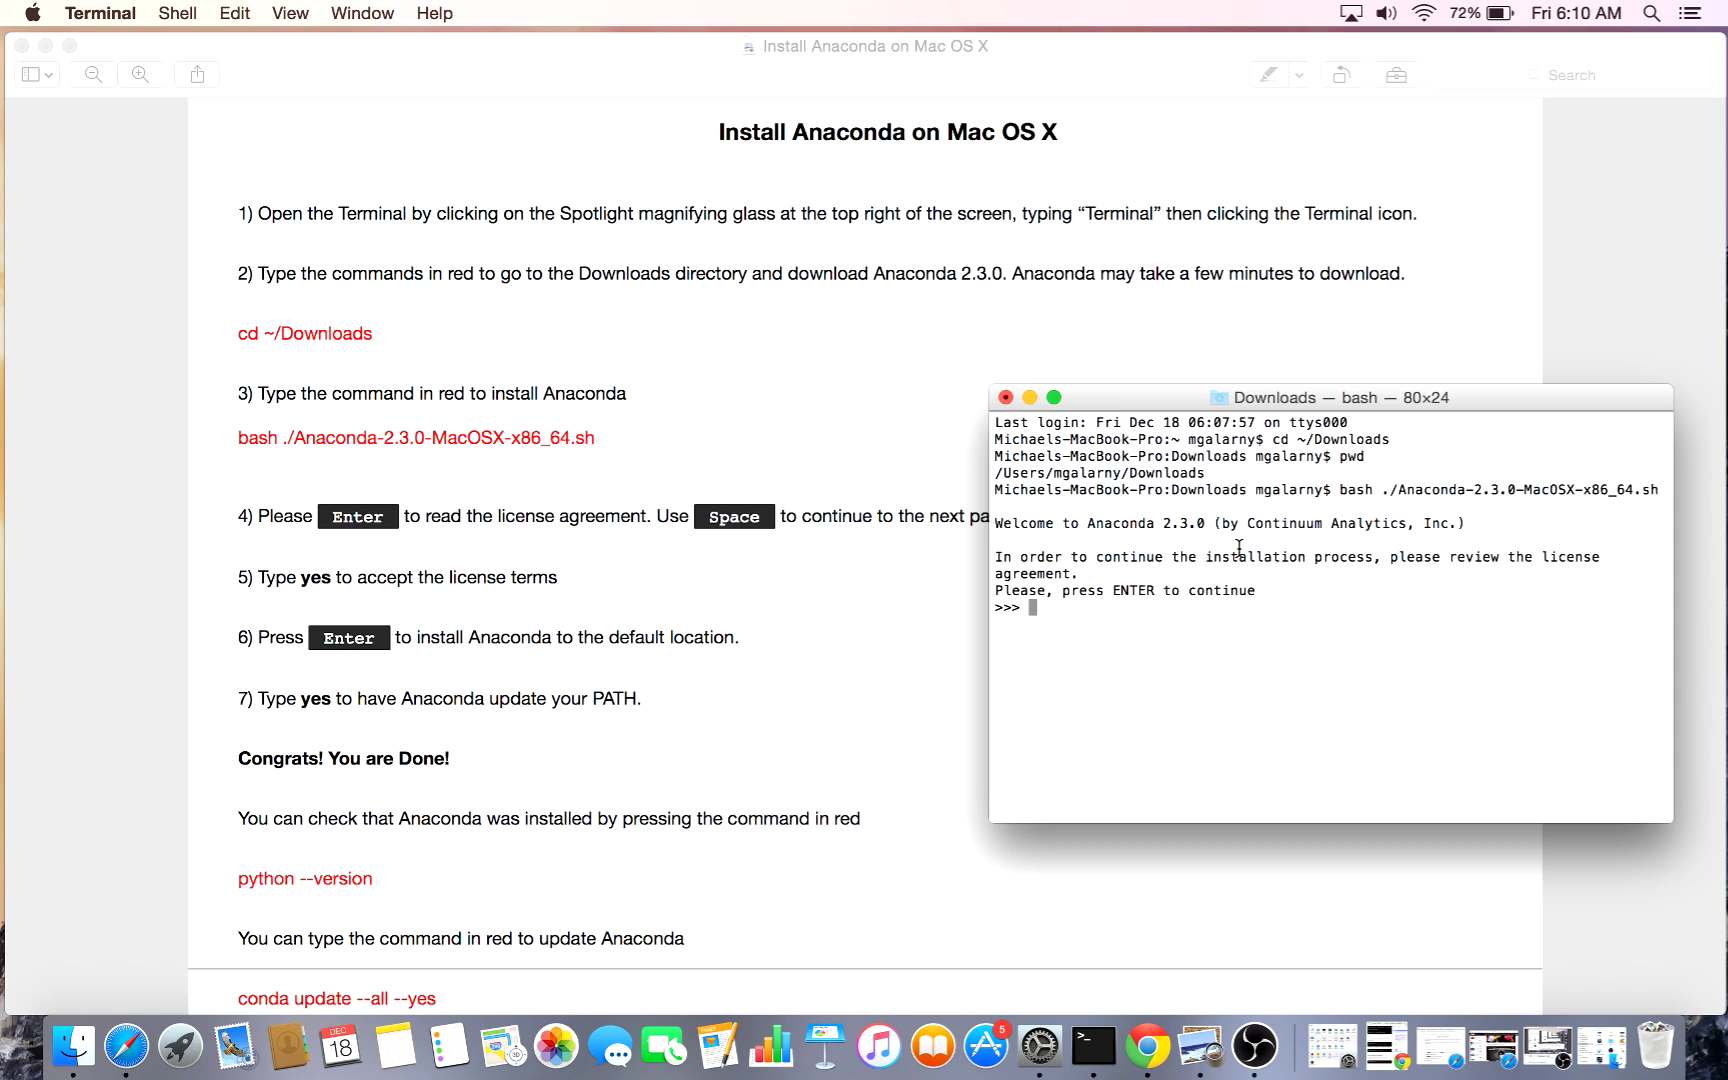
drag(1494, 524, 994, 523)
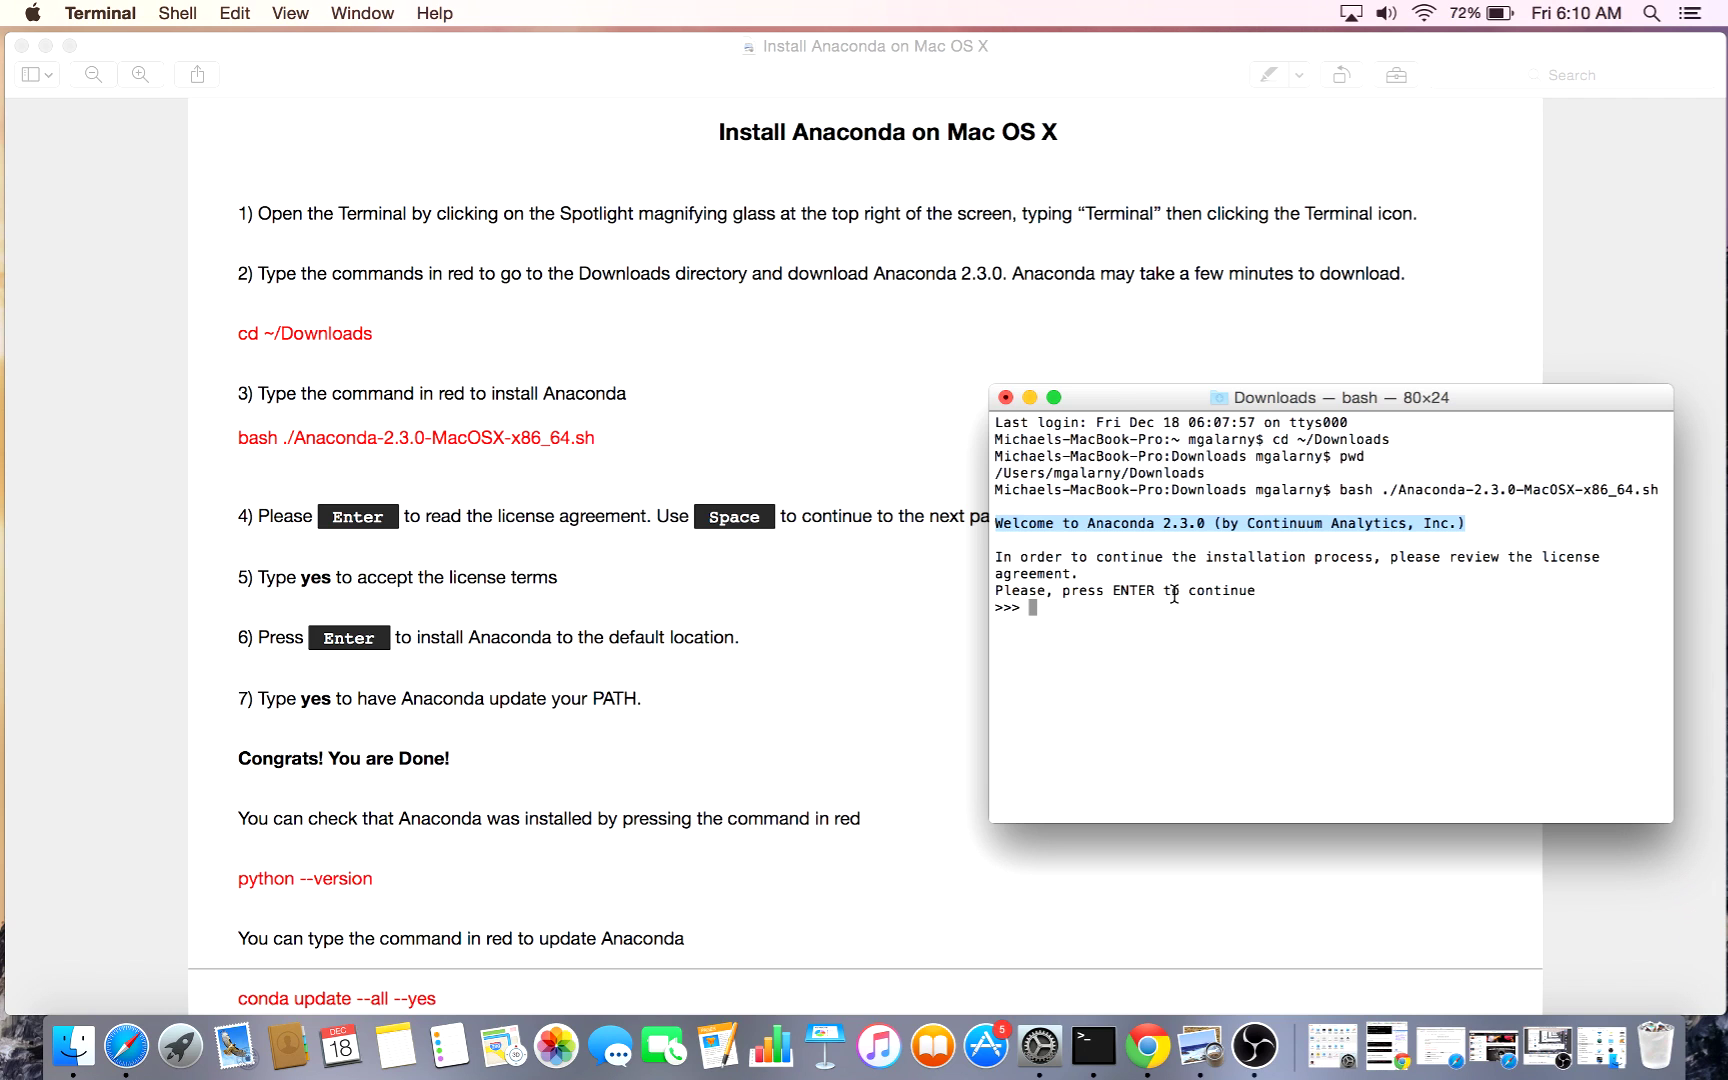
mouse_move(1155, 413)
mouse_down()
mouse_move(1259, 509)
mouse_move(1246, 497)
mouse_up()
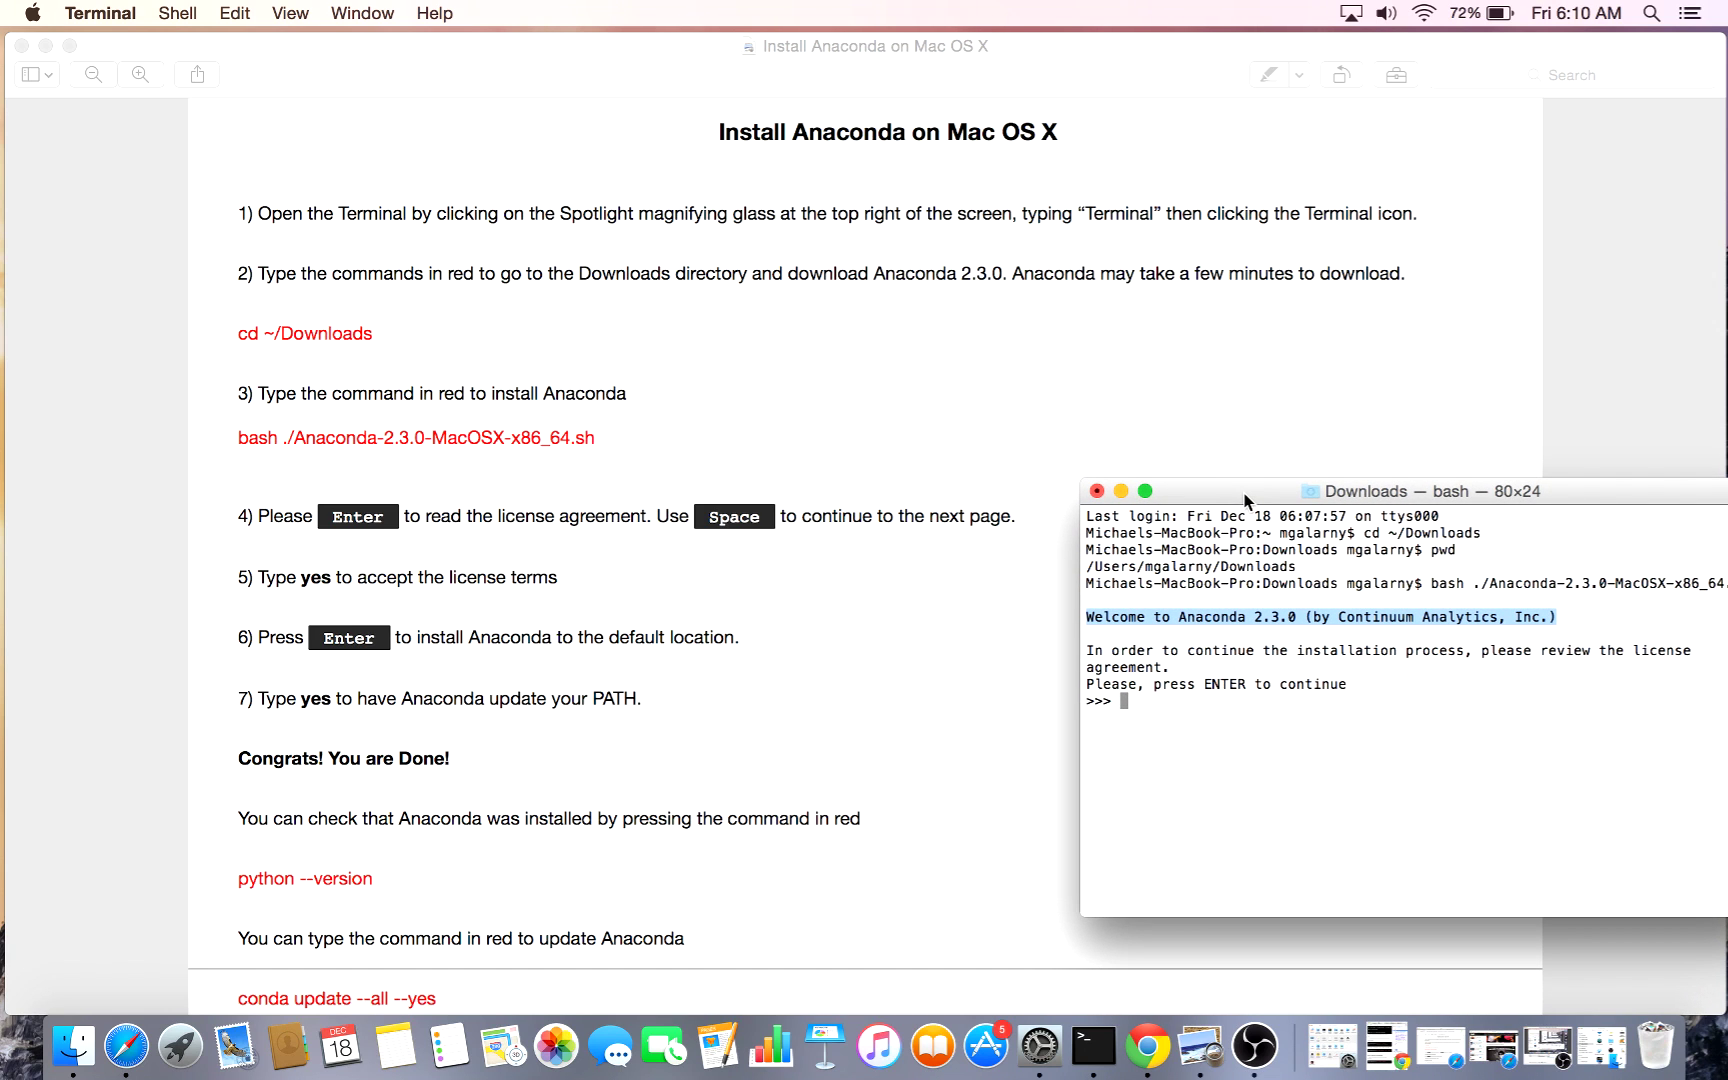
drag(1246, 499, 1234, 481)
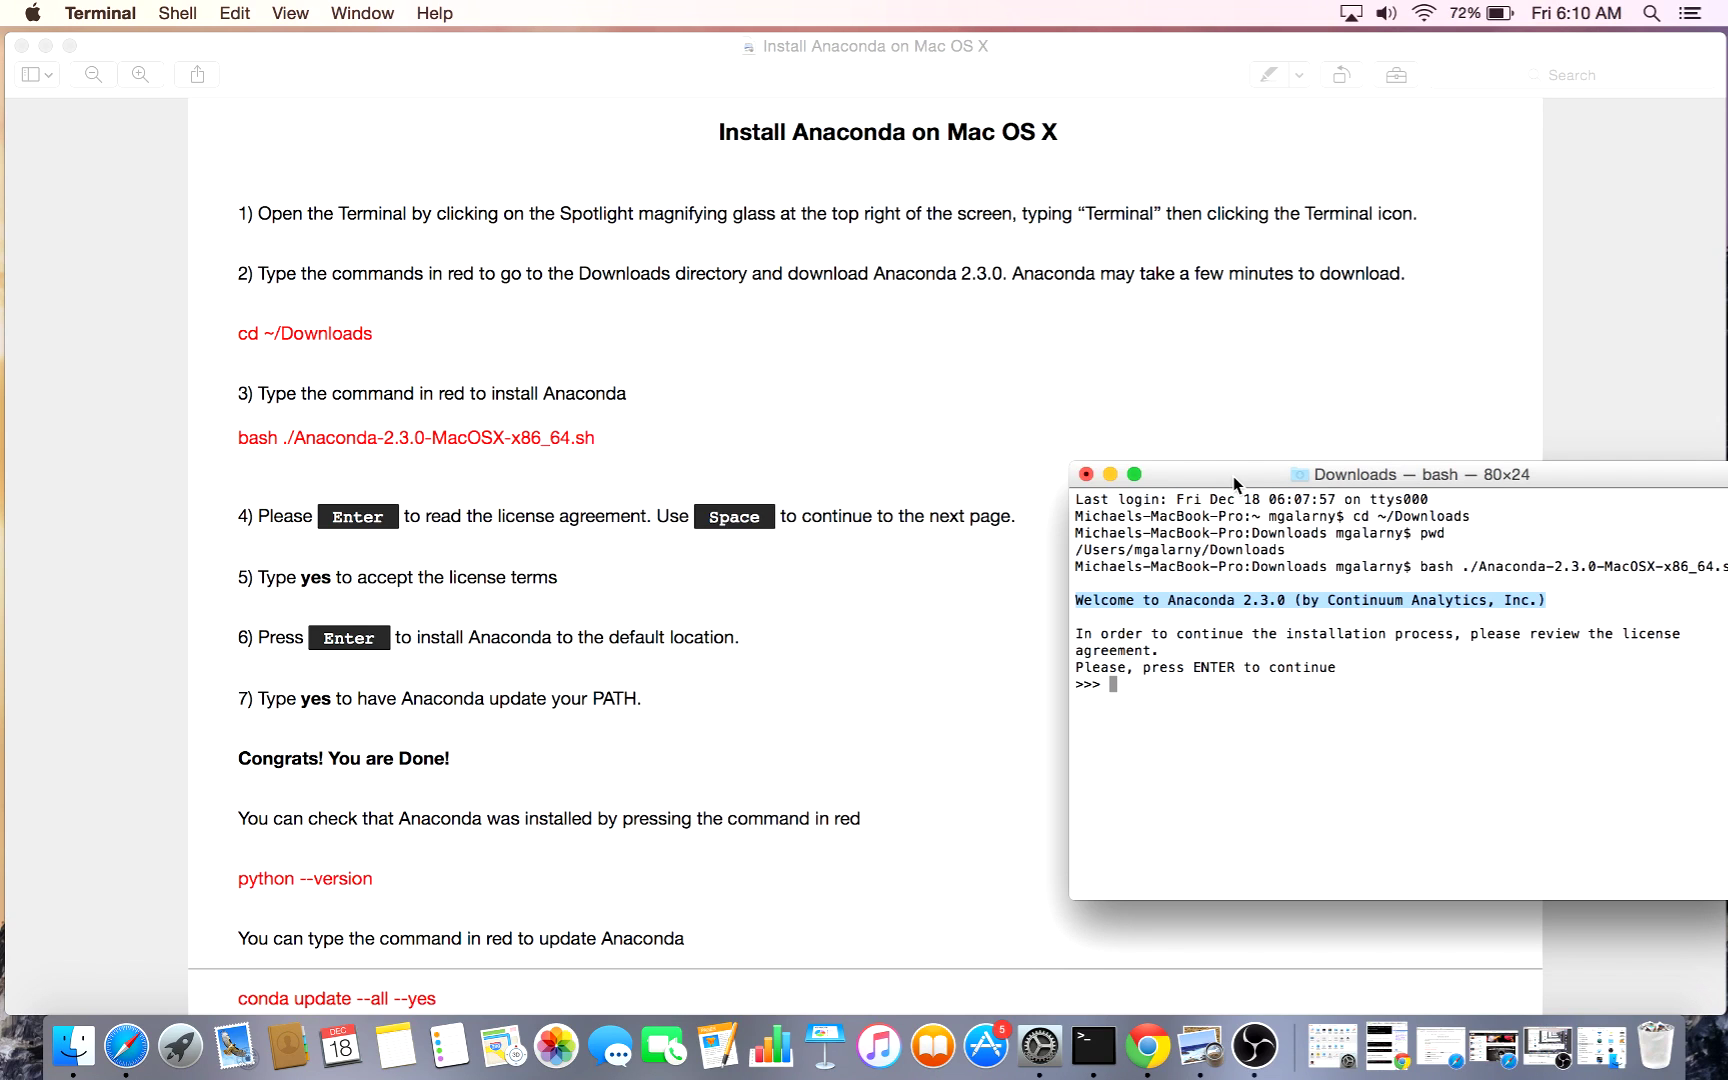
key(ctrl+z)
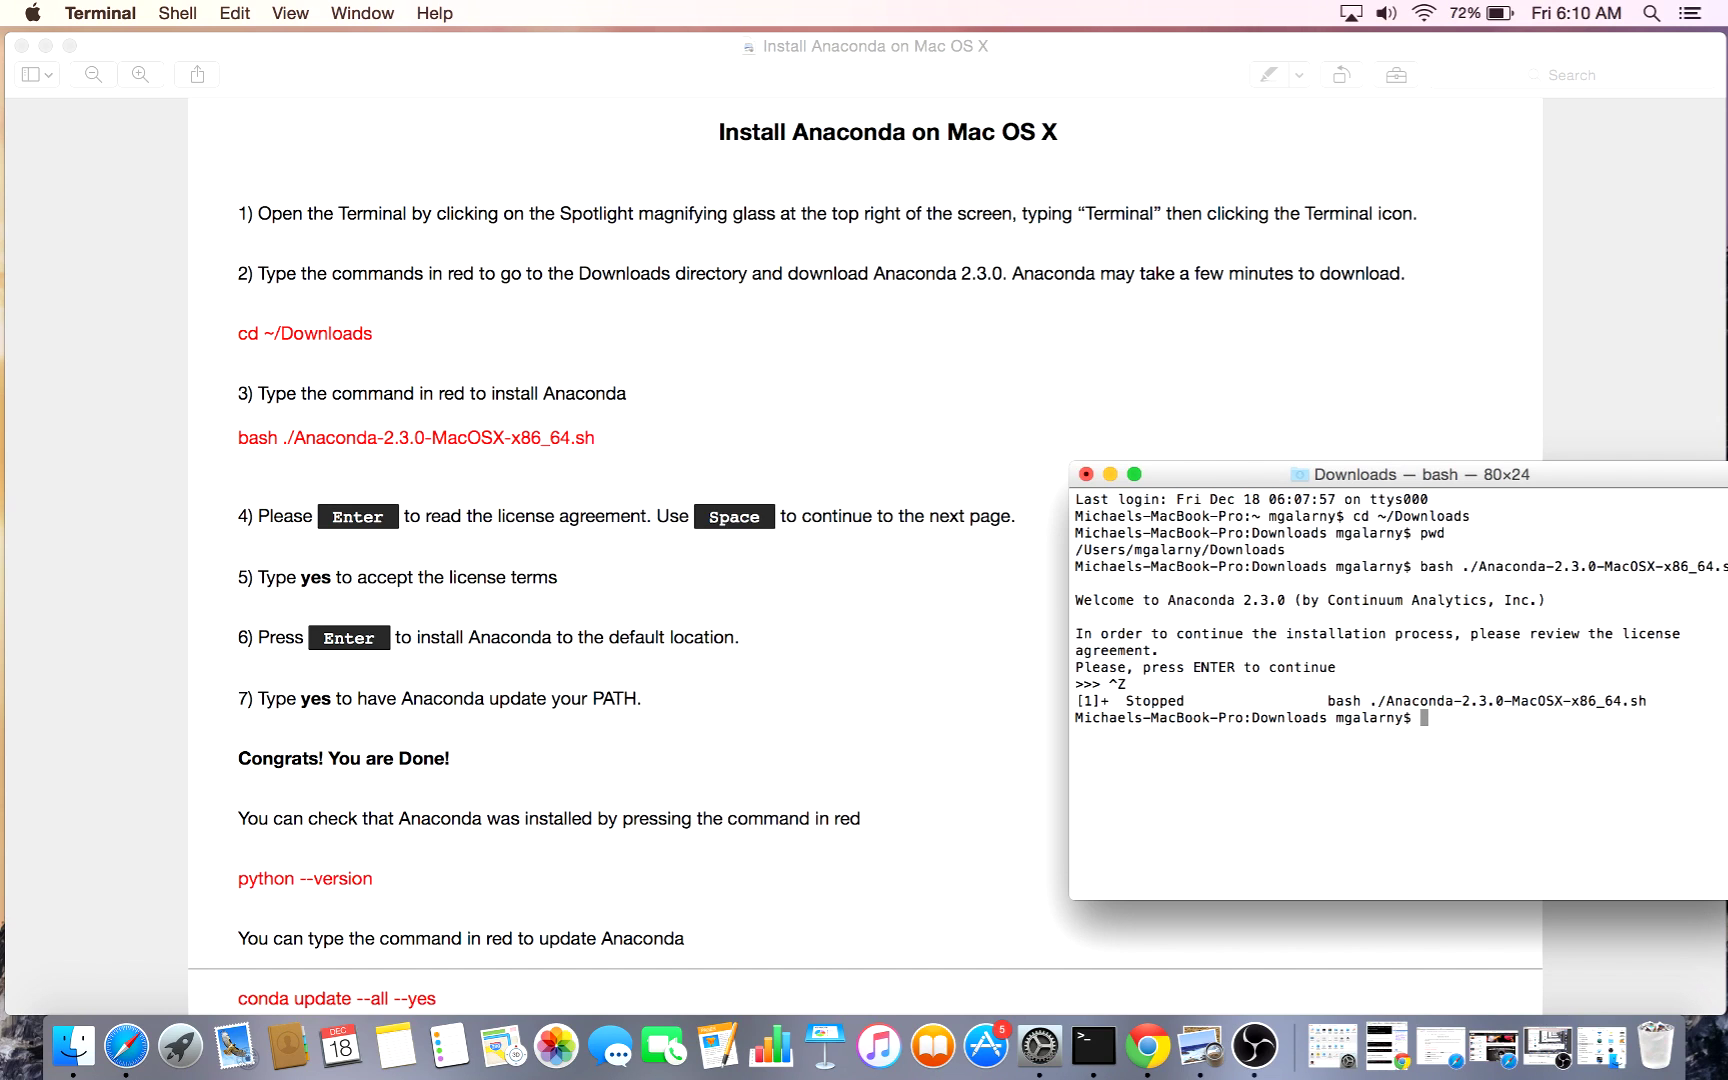
text(pyth)
Step: Run python --version, highlight the Anaconda 2.3.0 output, then bring Preview forward
key(BackSpace)
key(BackSpace)
key(BackSpace)
text(python --ver)
text(sion)
key(Return)
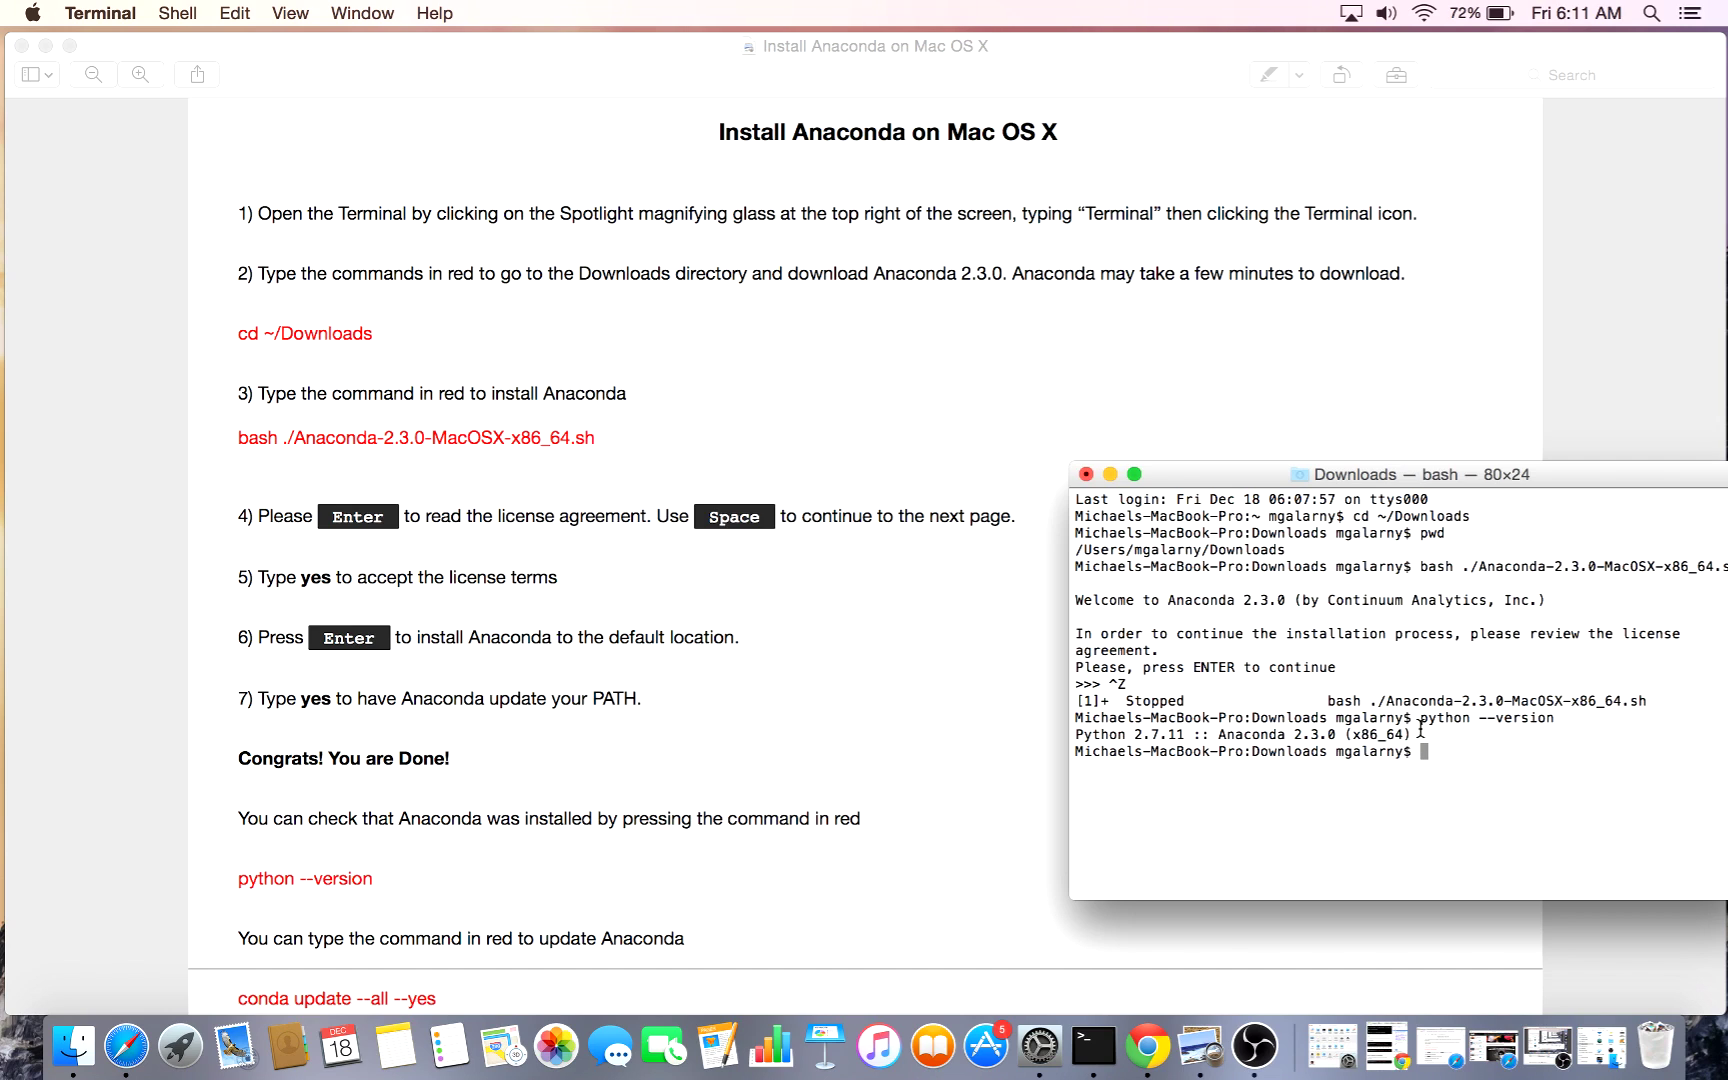
drag(1420, 729, 1217, 731)
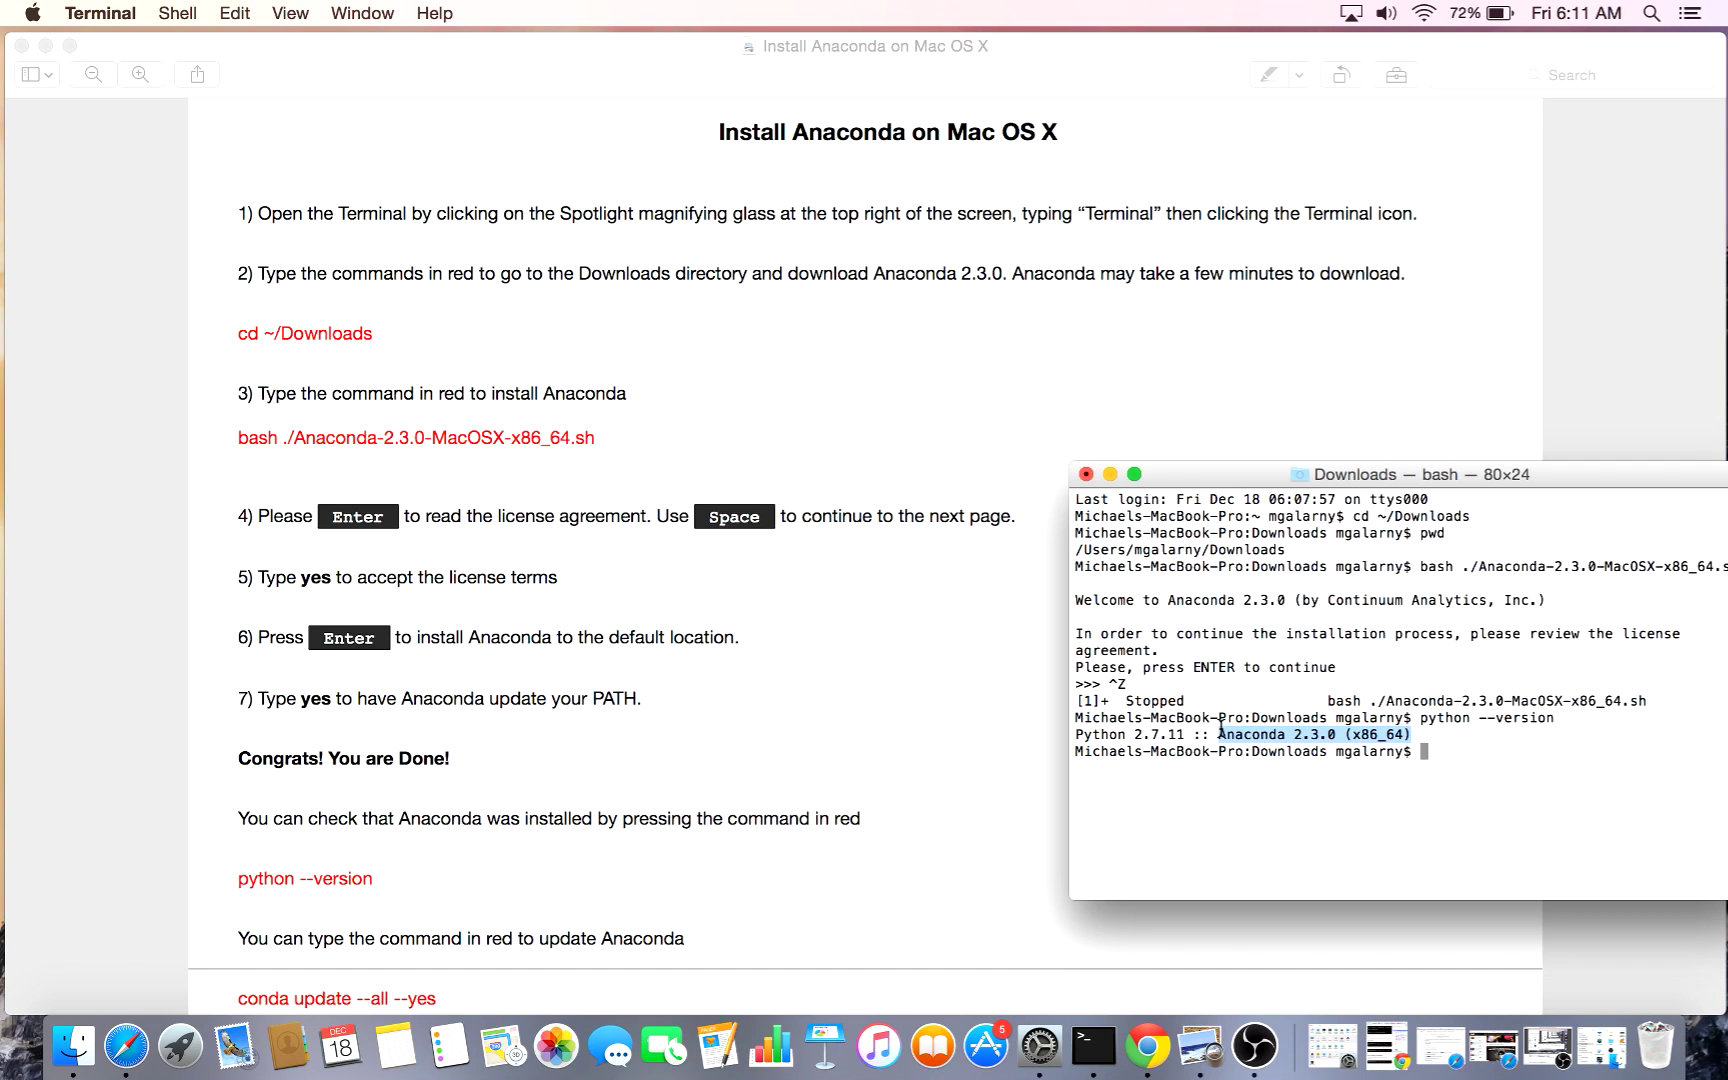
click(1564, 740)
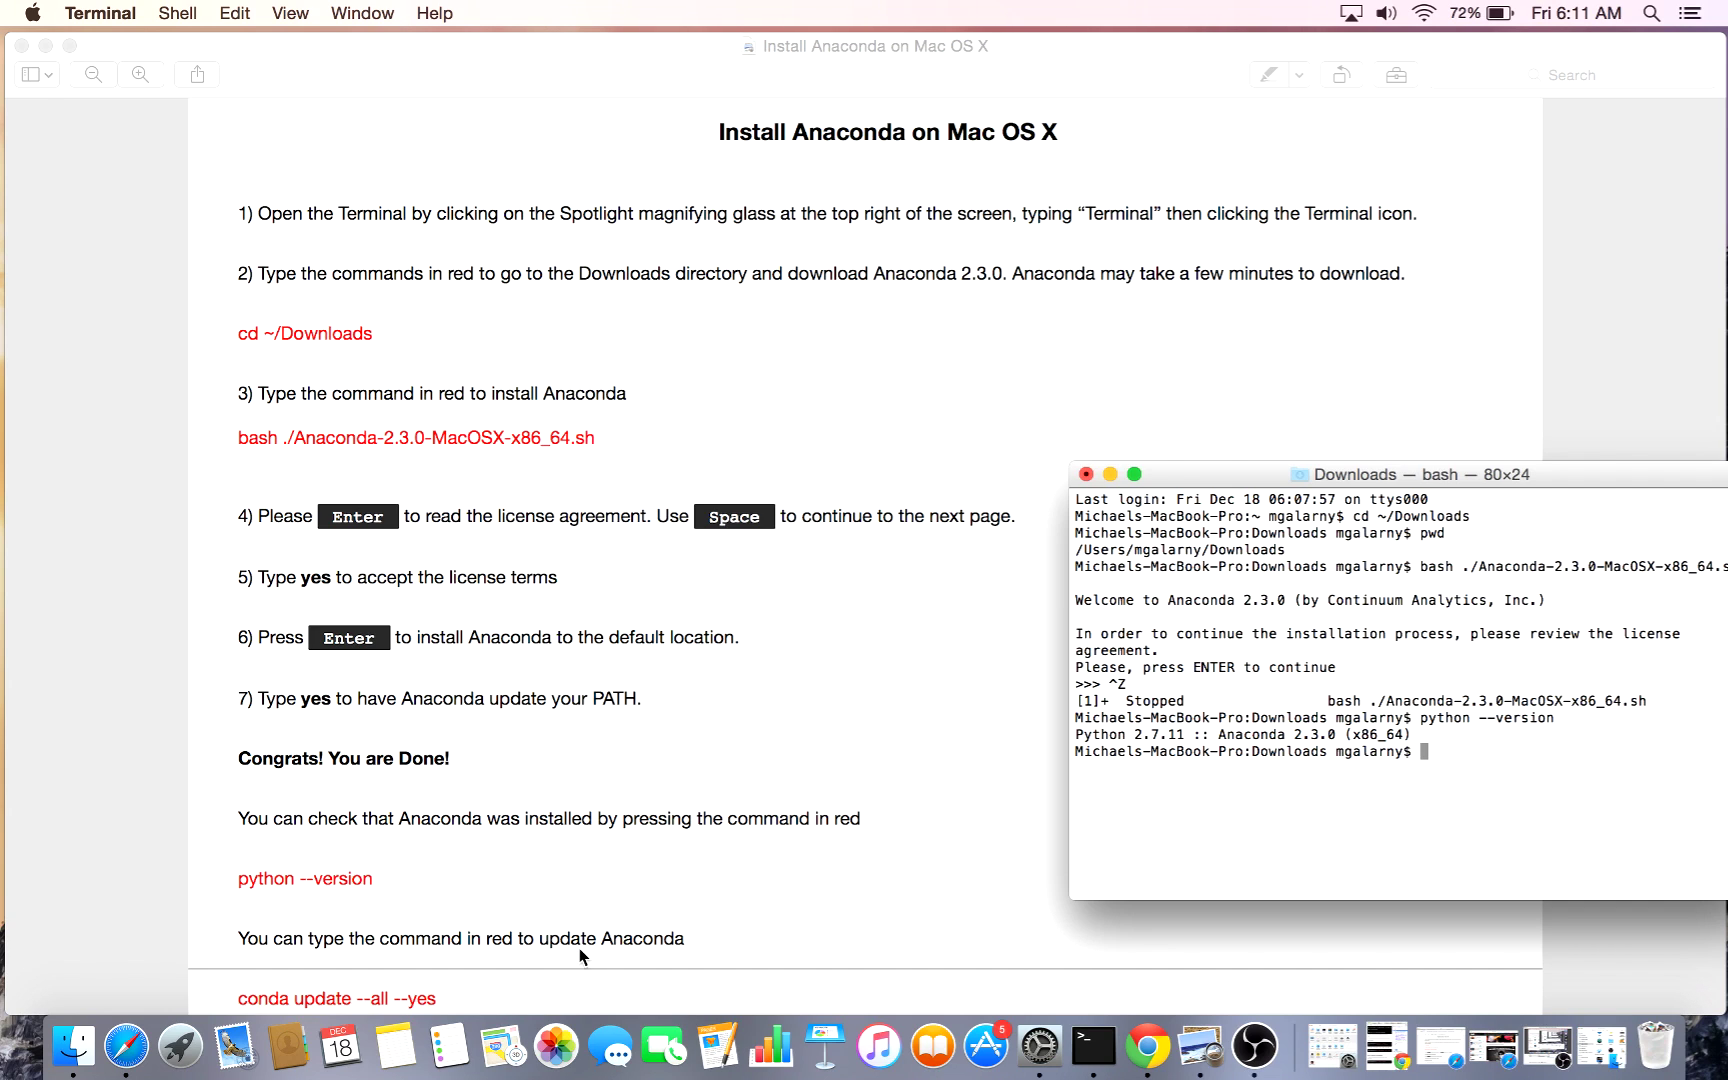
click(482, 995)
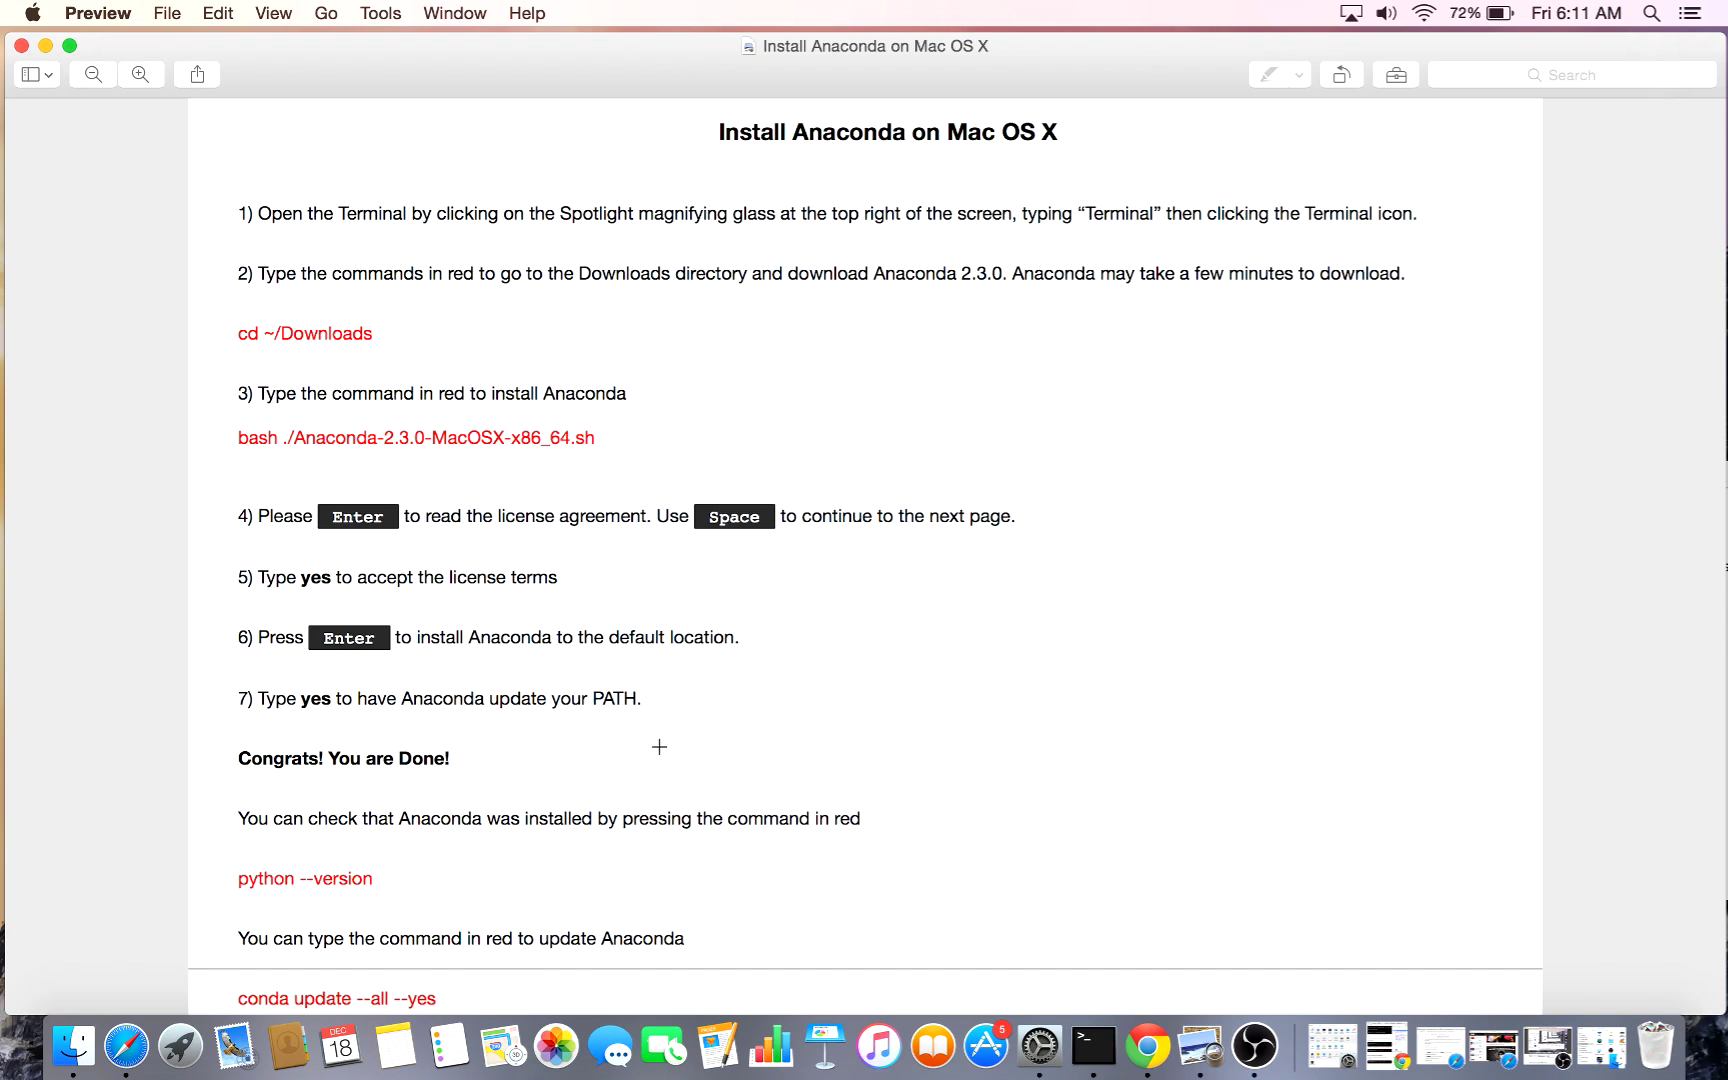
Step: Minimize the Preview instructions document and bring Terminal back to the front
click(45, 49)
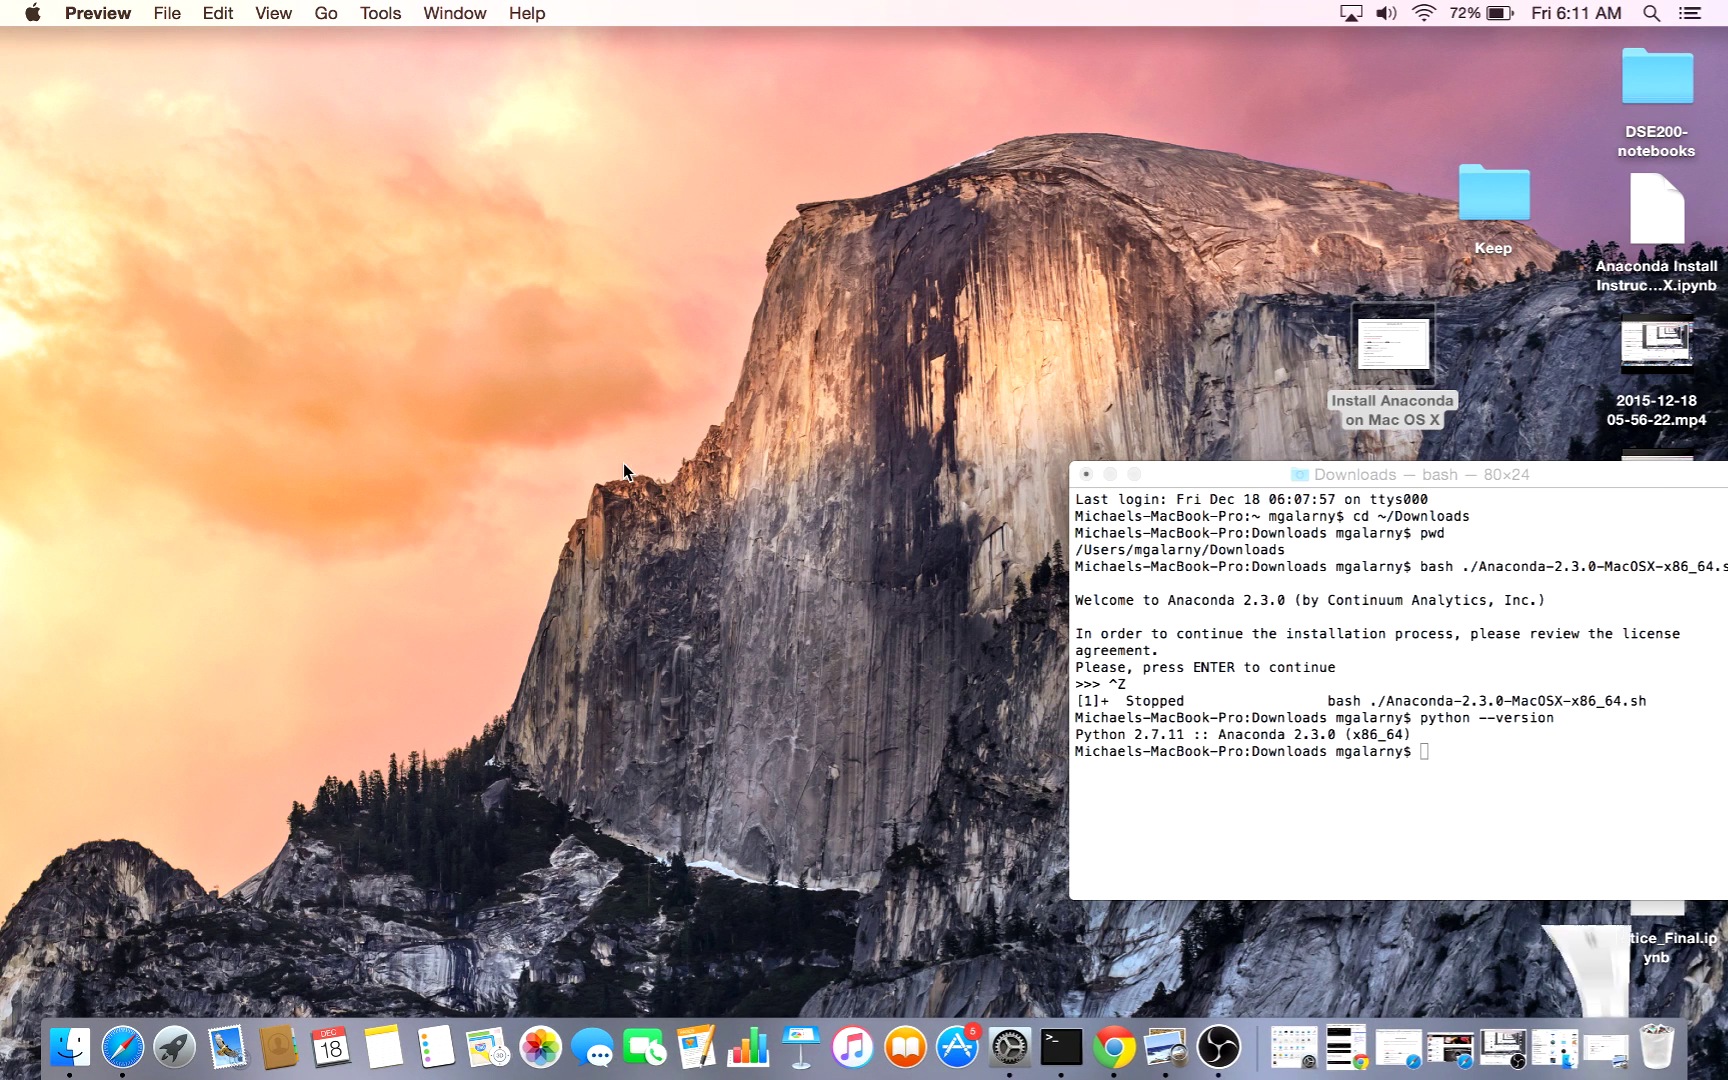
click(1453, 755)
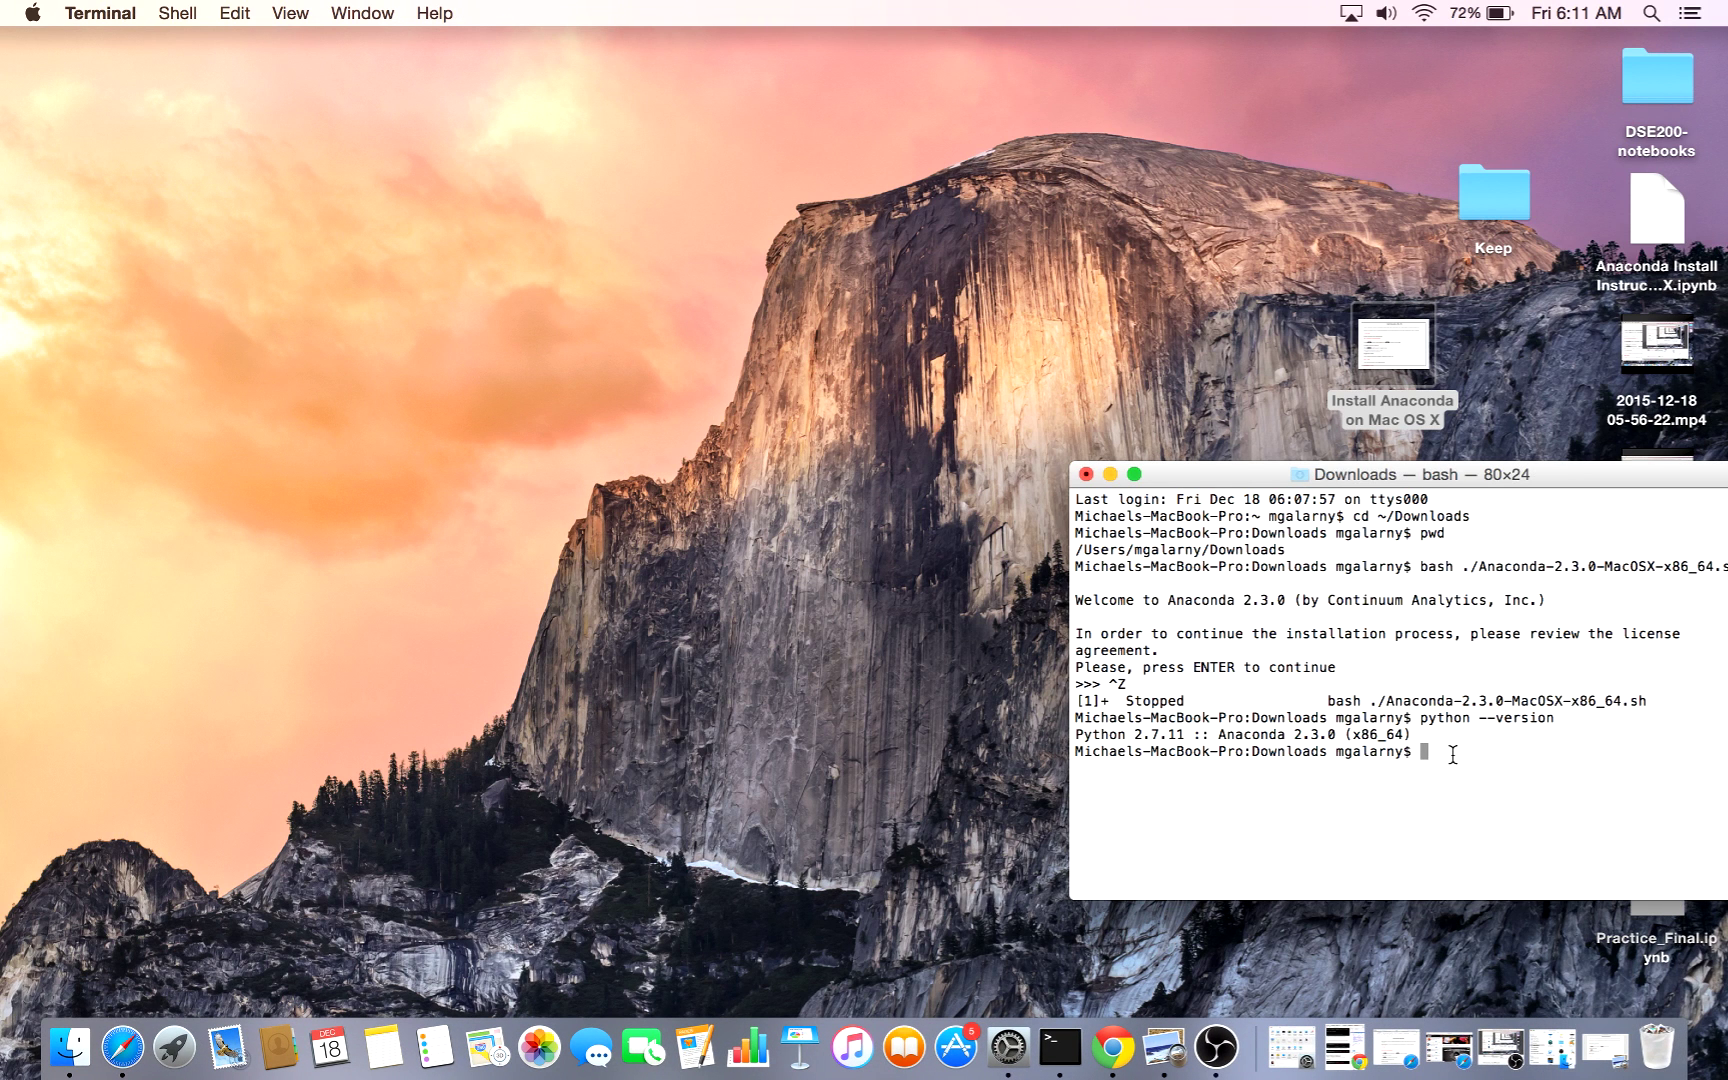